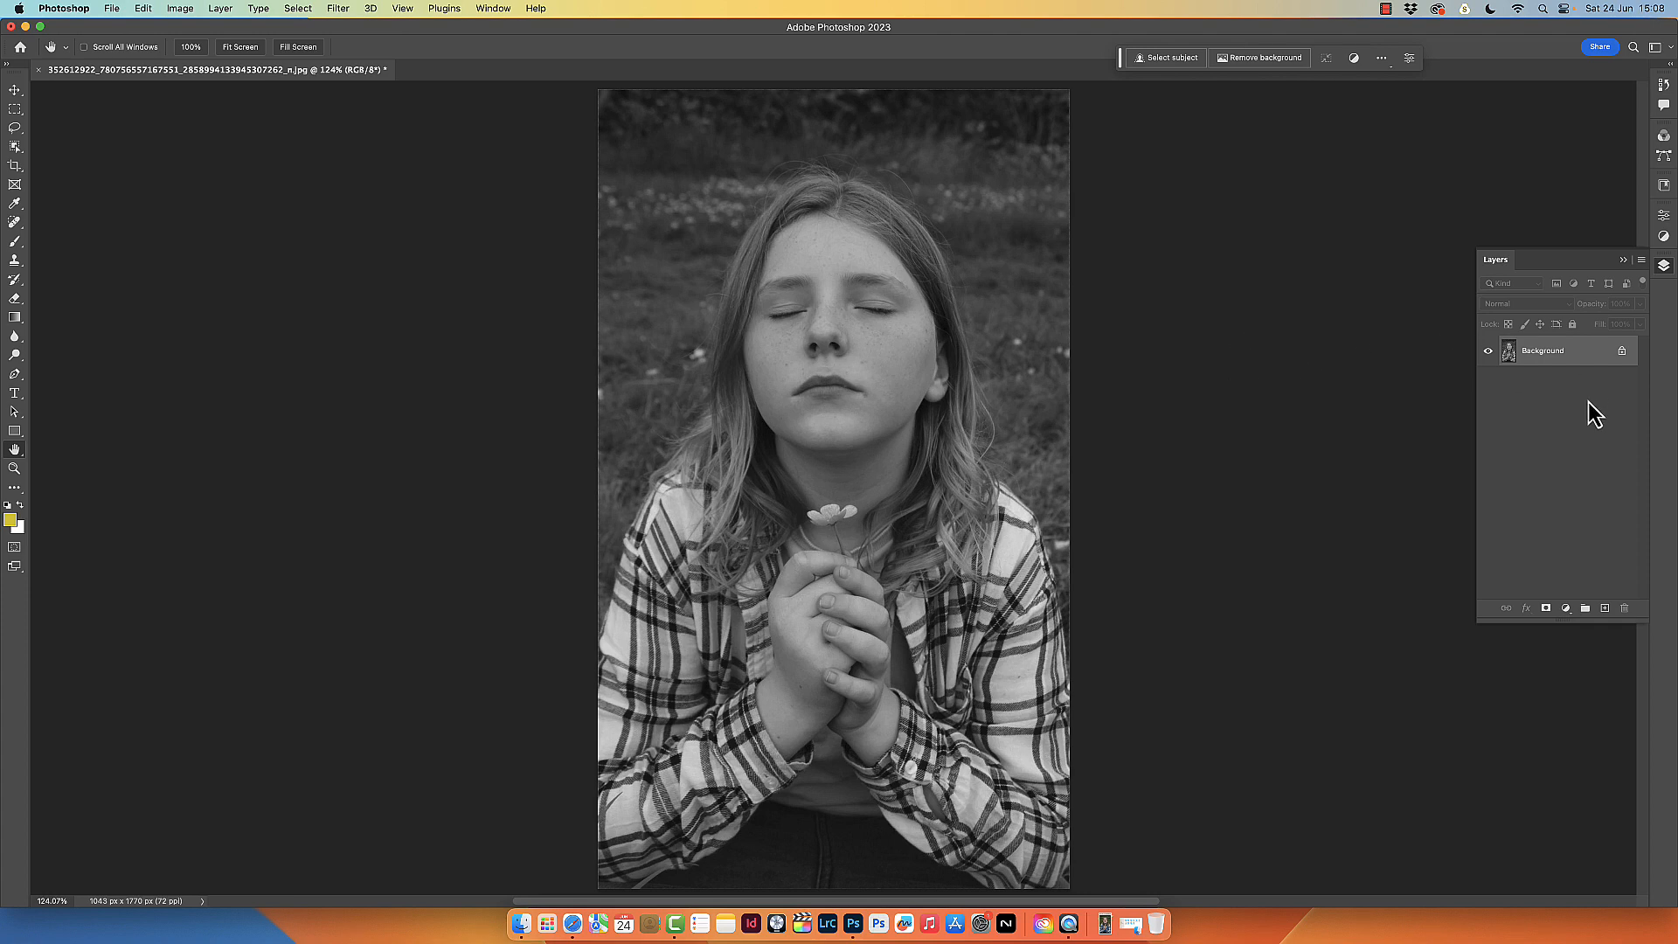
Duplicate the Background layer, keeping the default name Background copy.
right_click(1557, 352)
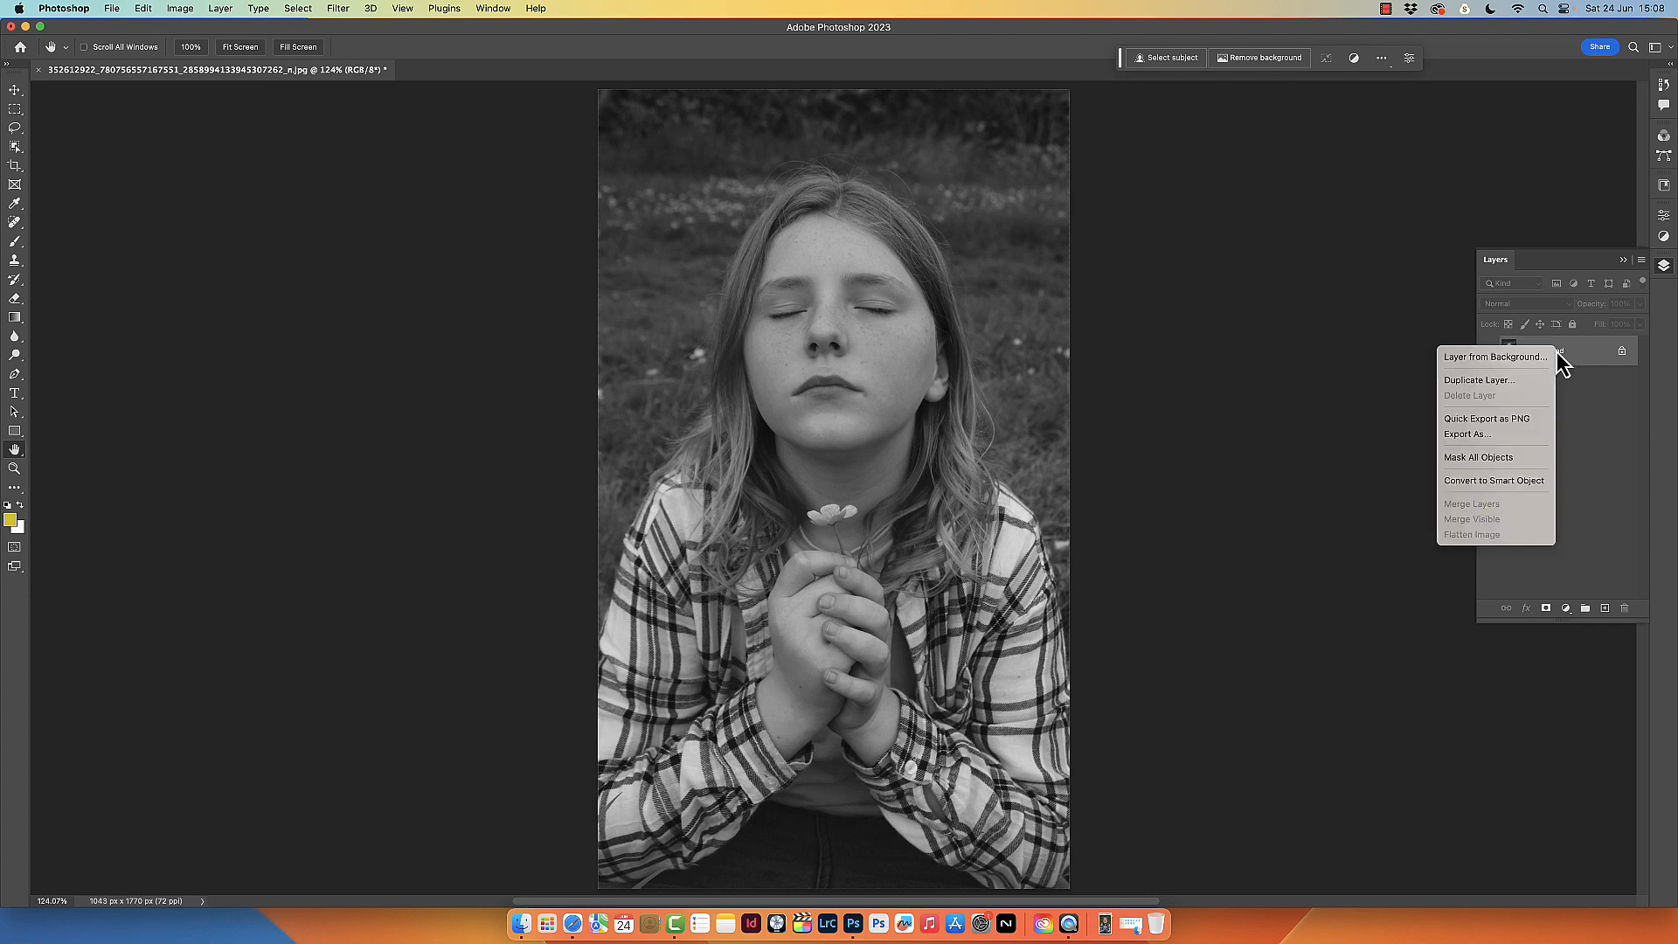
left_click(1471, 382)
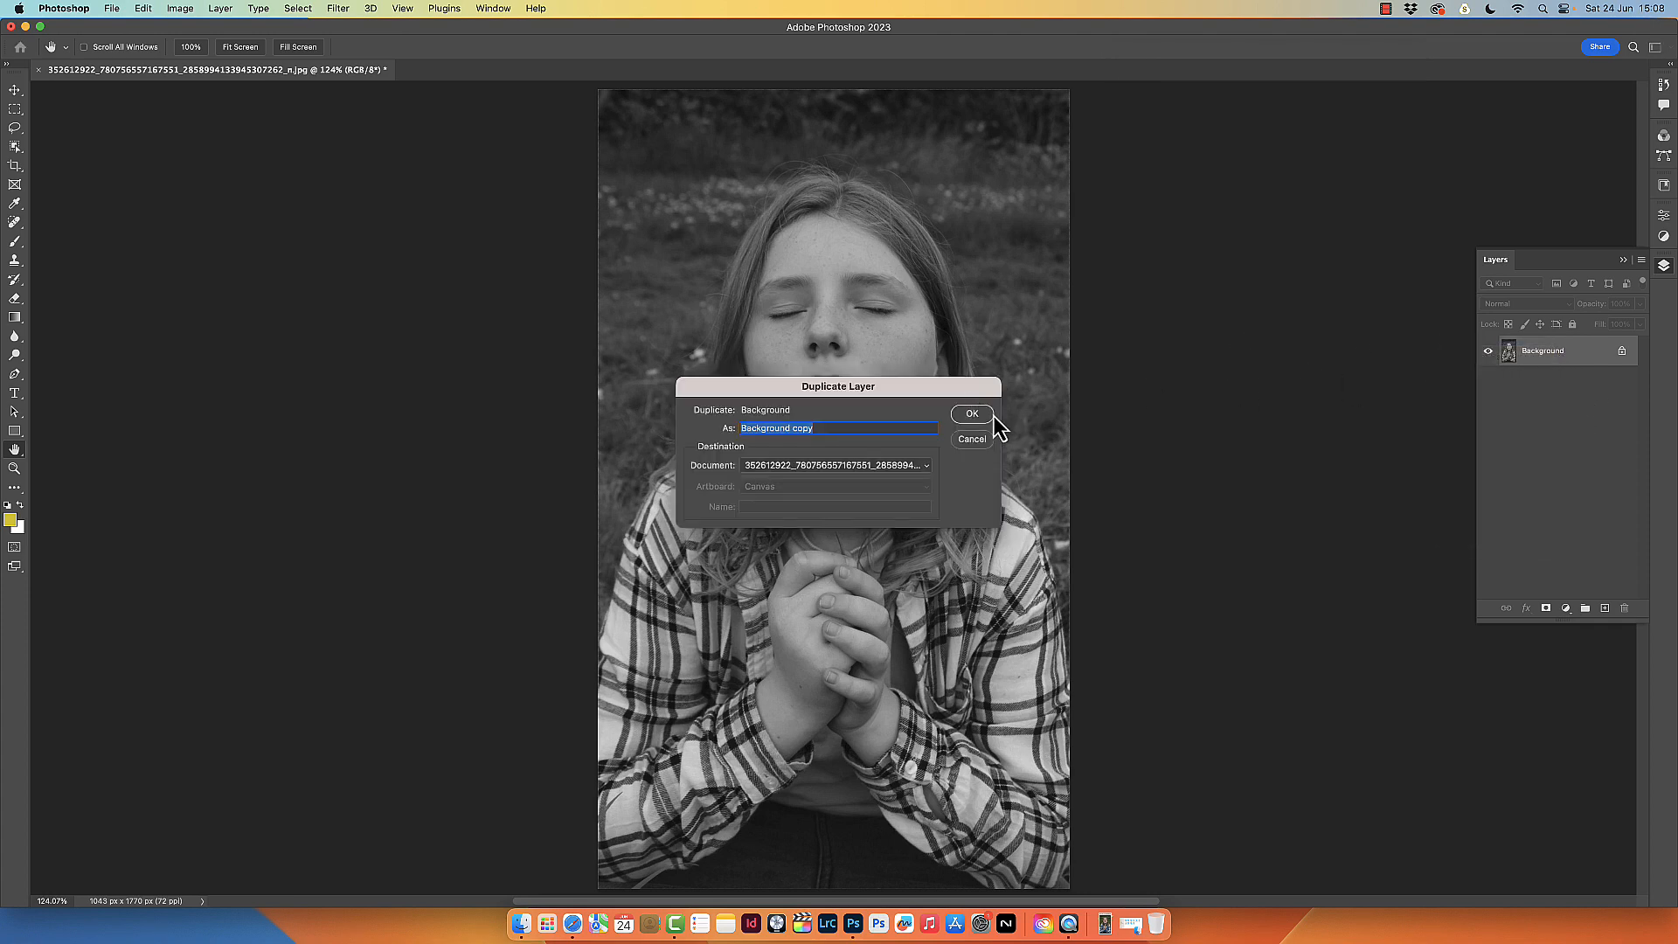
left_click(979, 407)
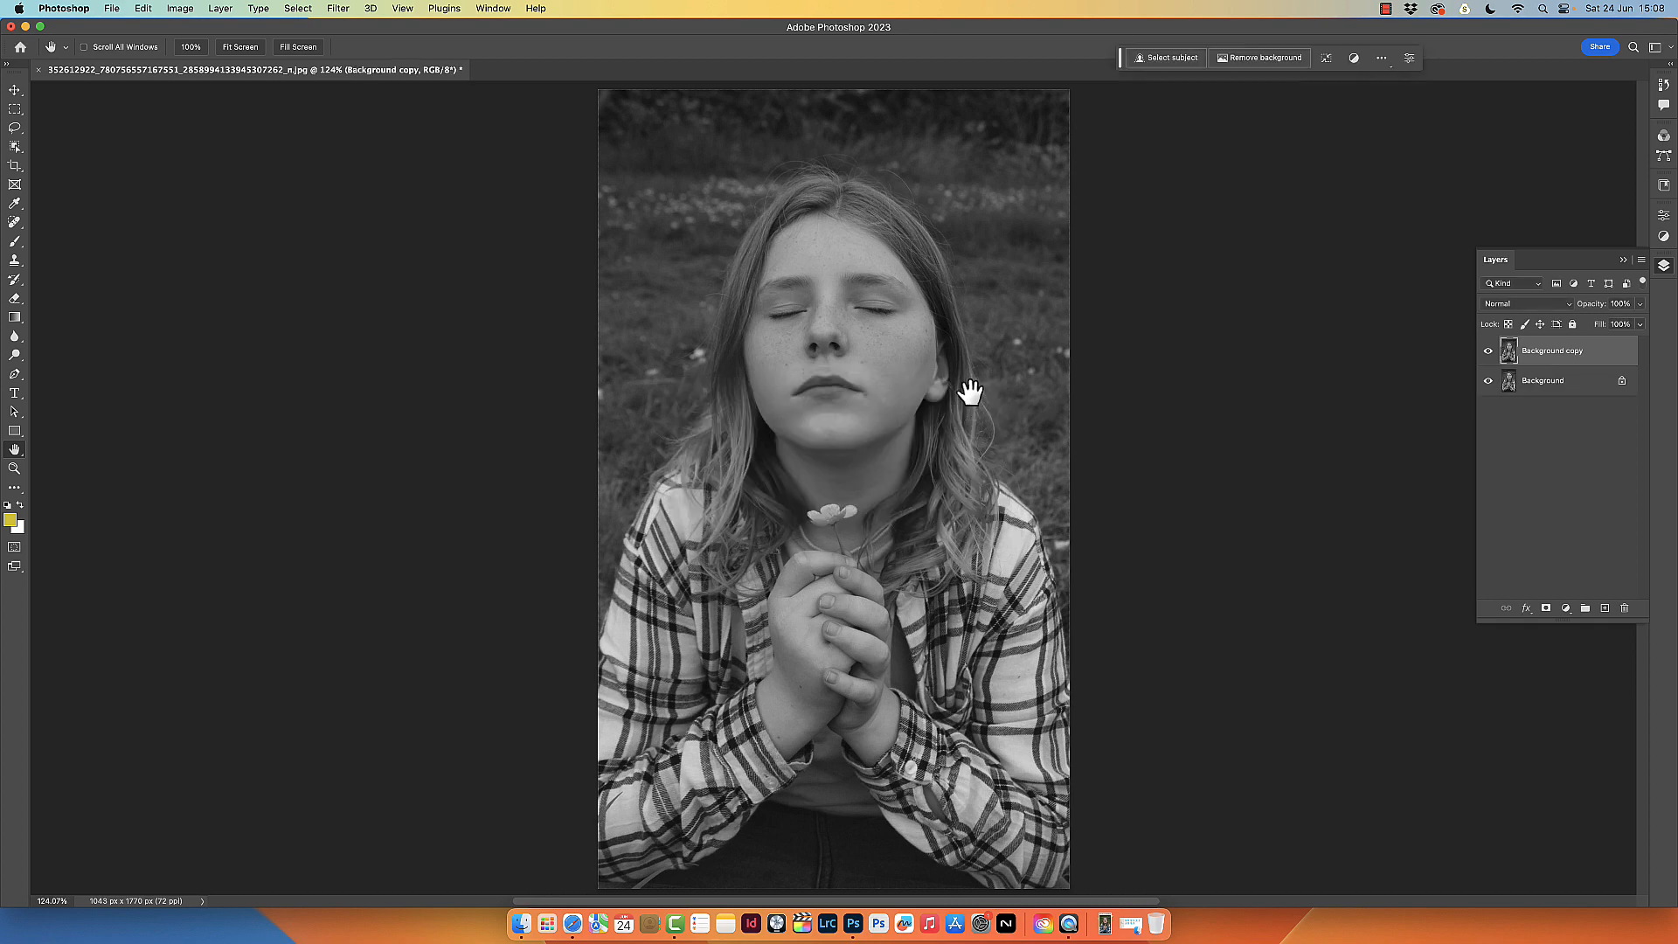
Open Neural Filters for the duplicated layer and enable the Colorize filter.
left_click(339, 11)
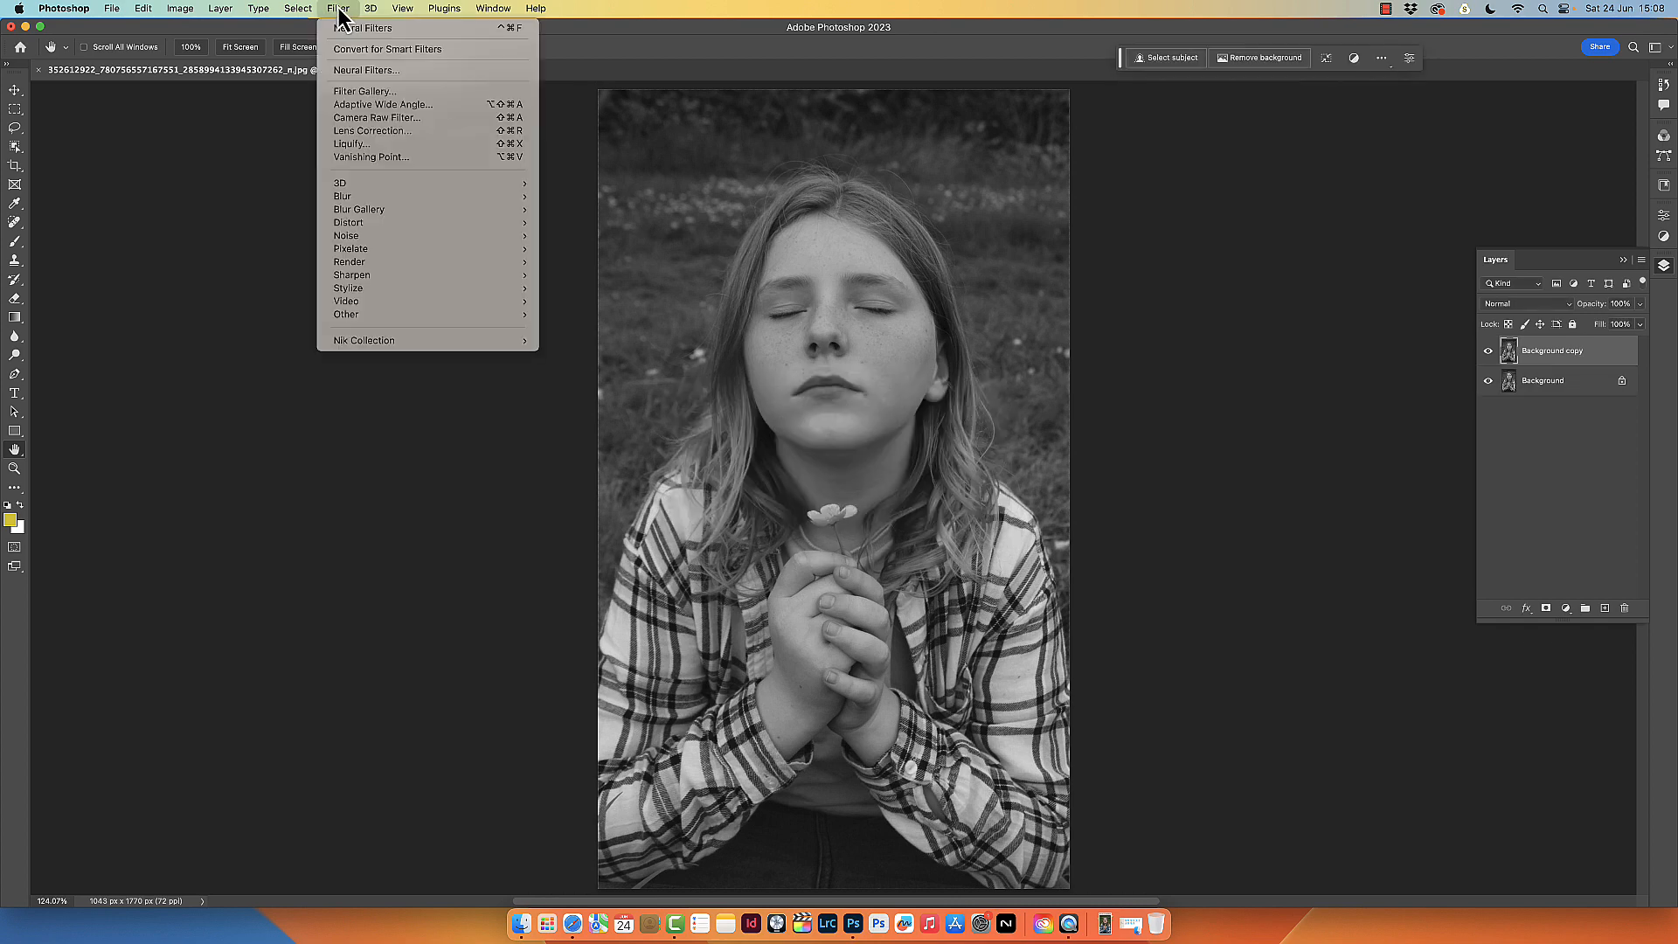
left_click(366, 72)
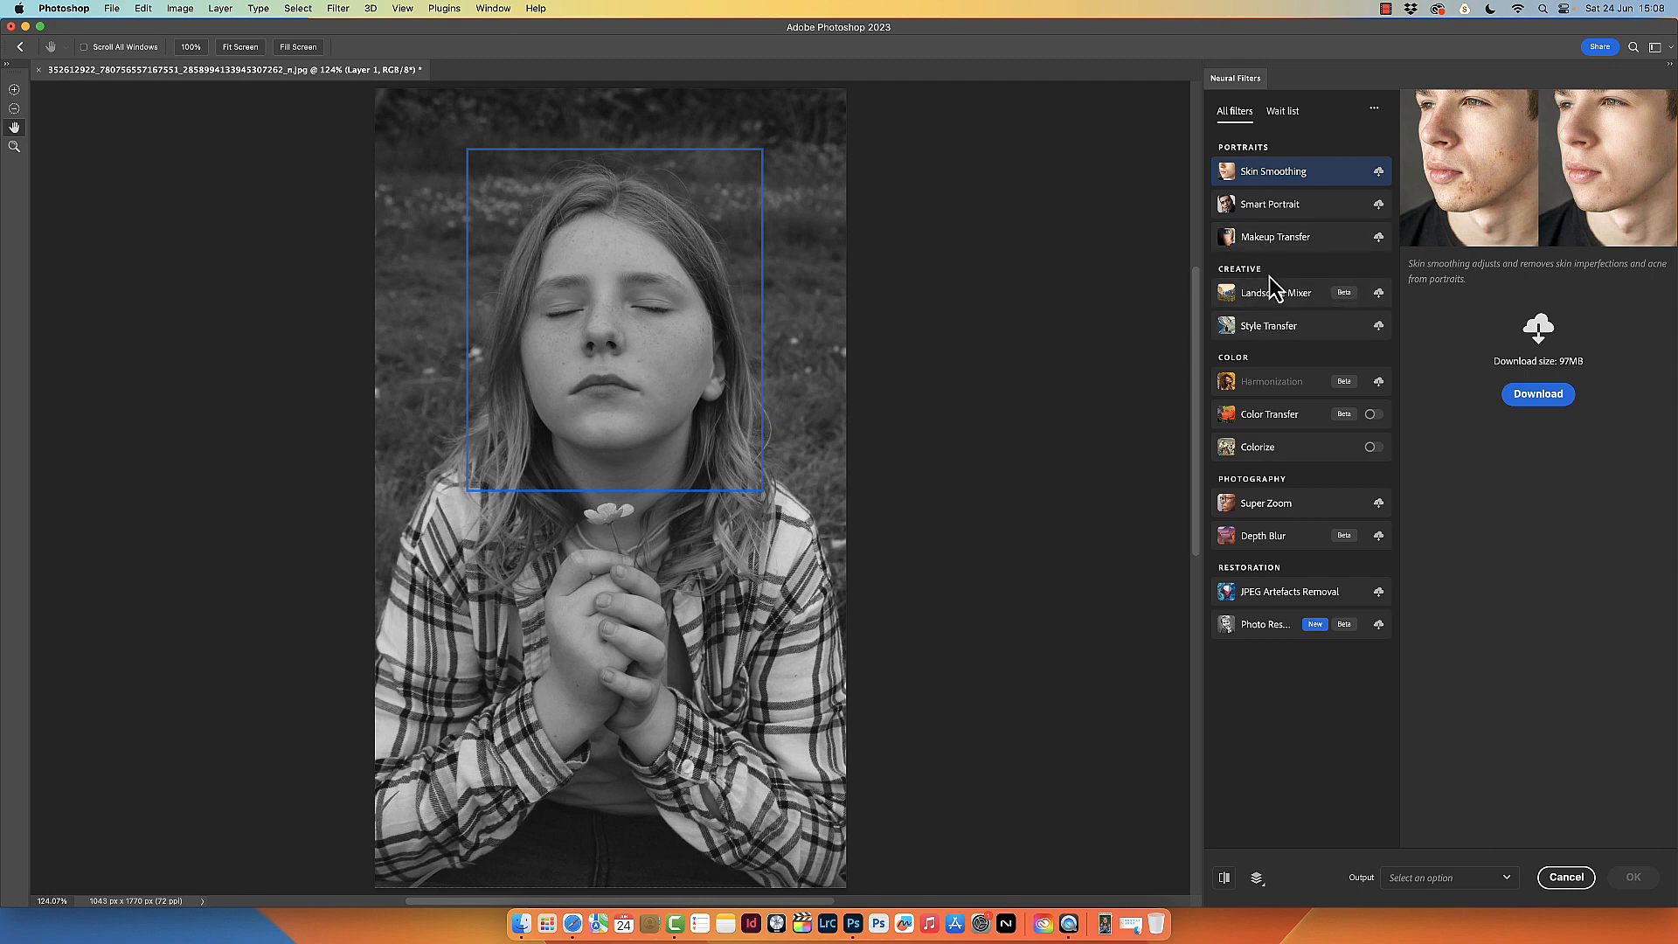
left_click(1255, 449)
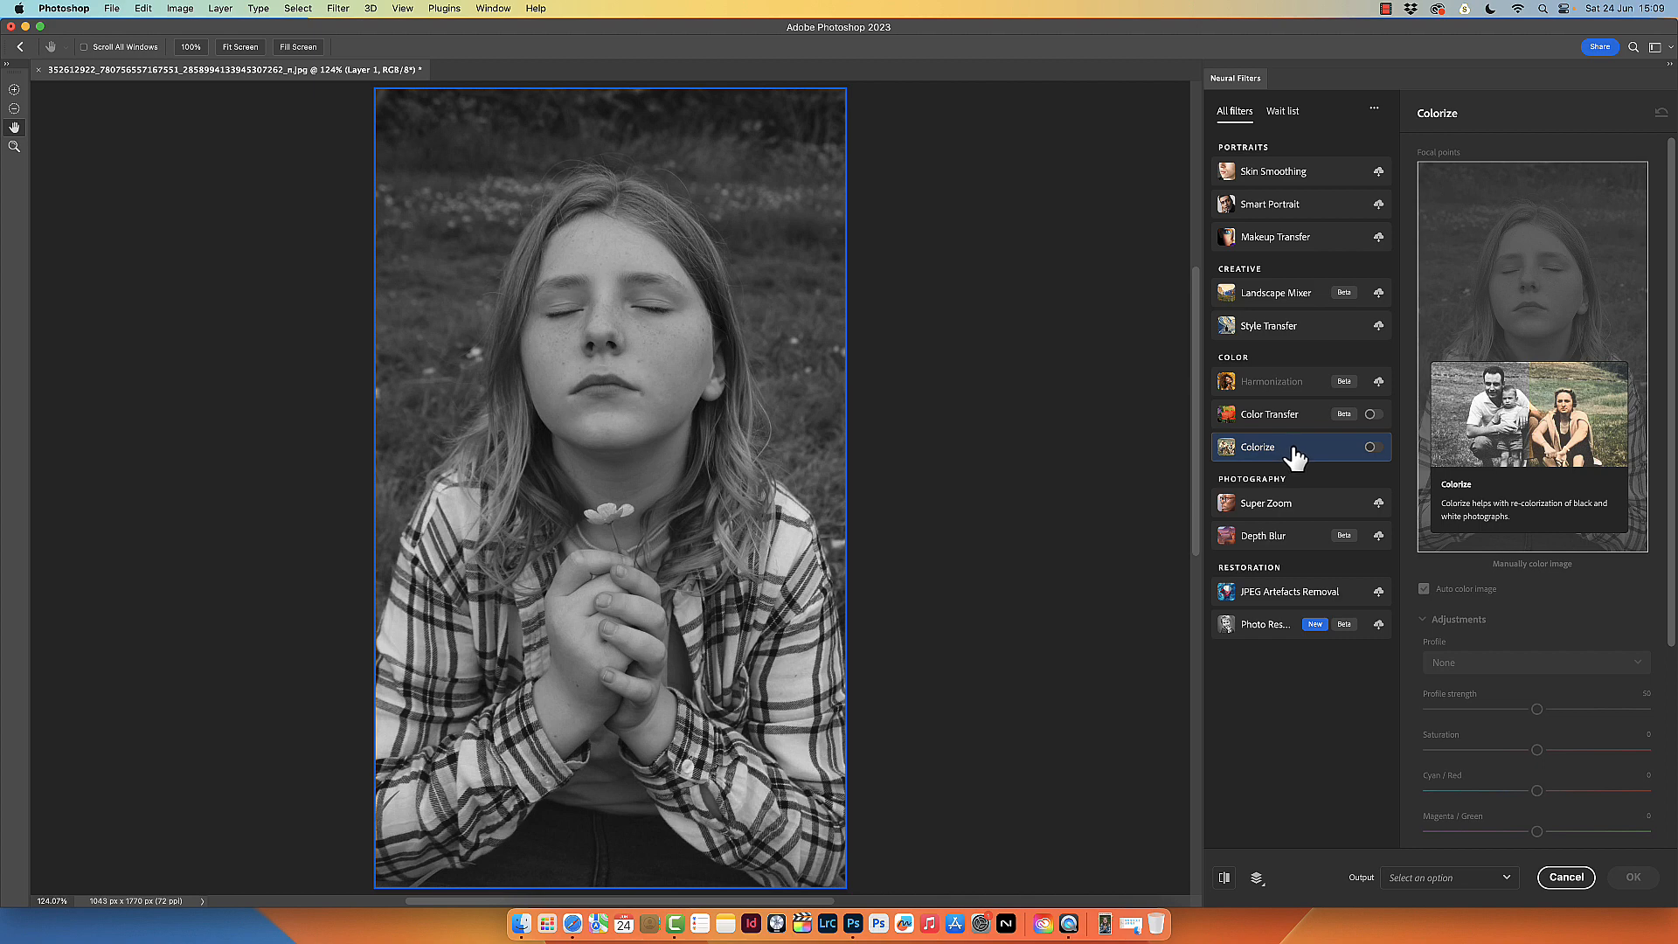
left_click(1369, 447)
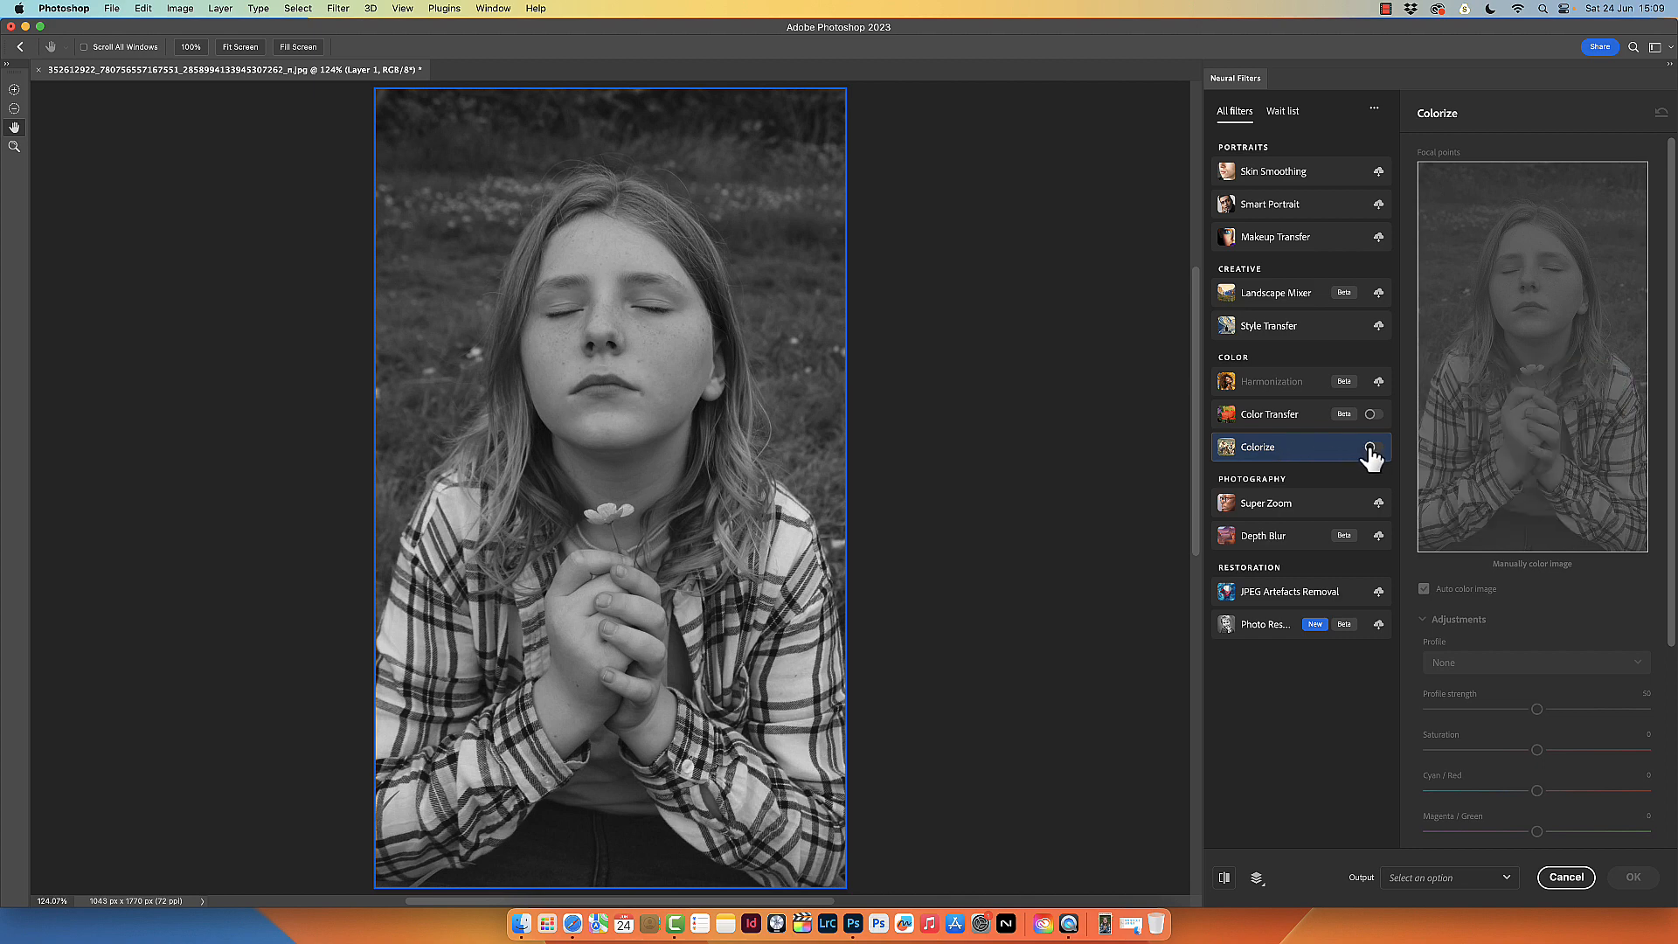
mouse_move(1308, 463)
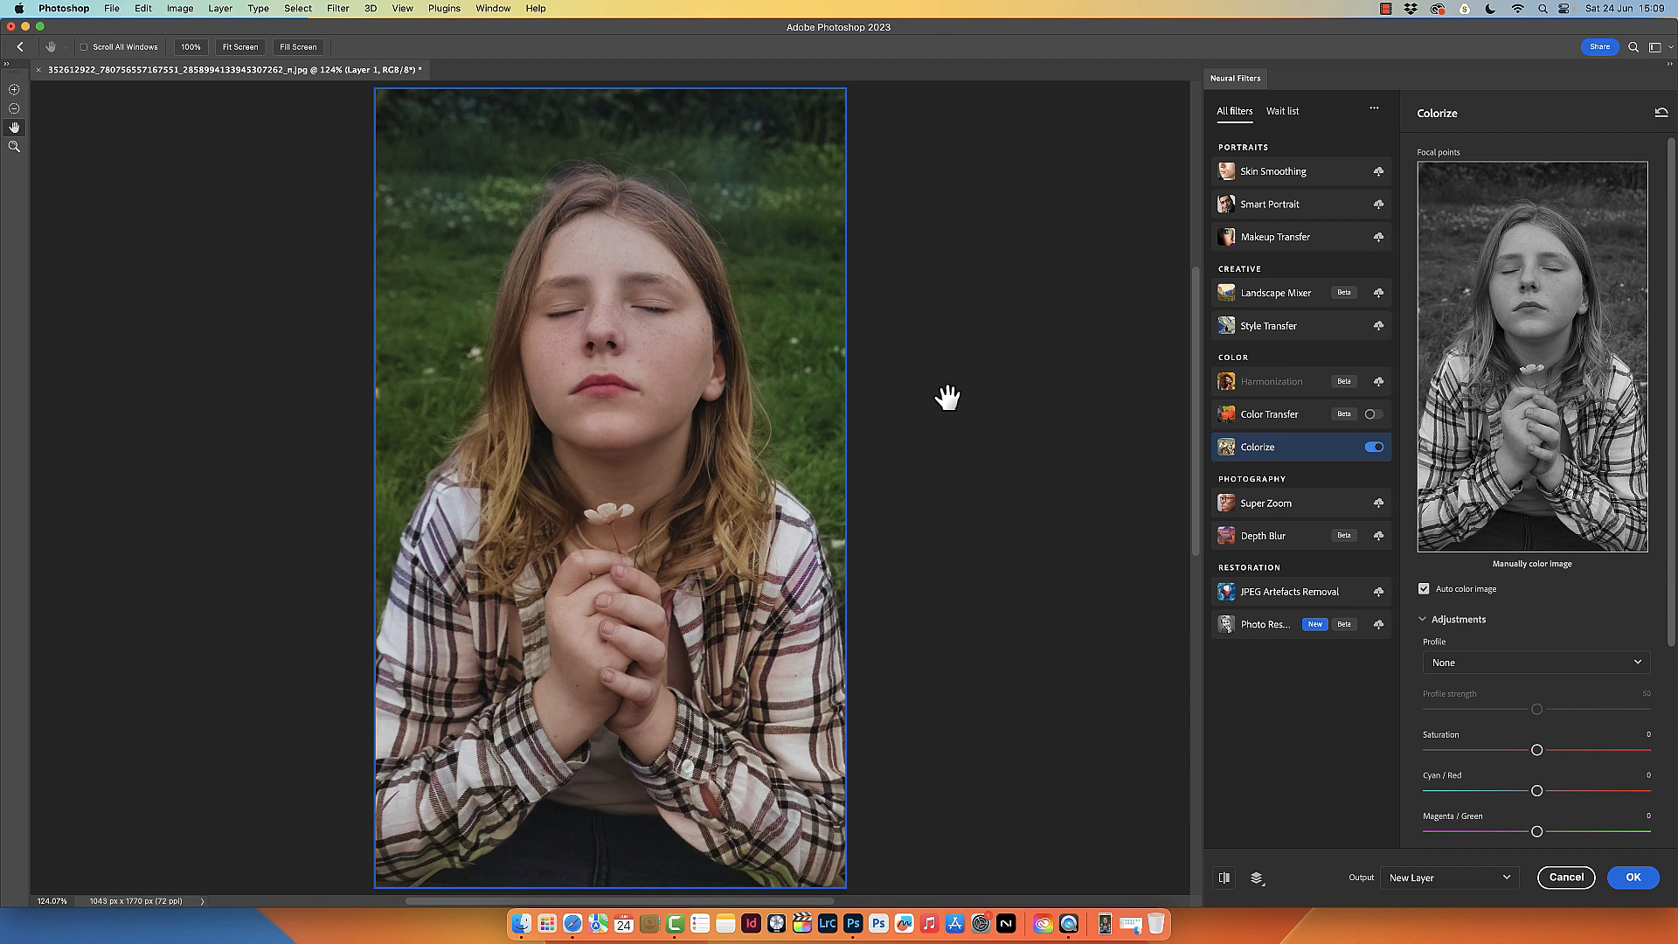
Set Colorize to output as a new color layer and apply the filter.
scroll(1527, 465, "down", 1)
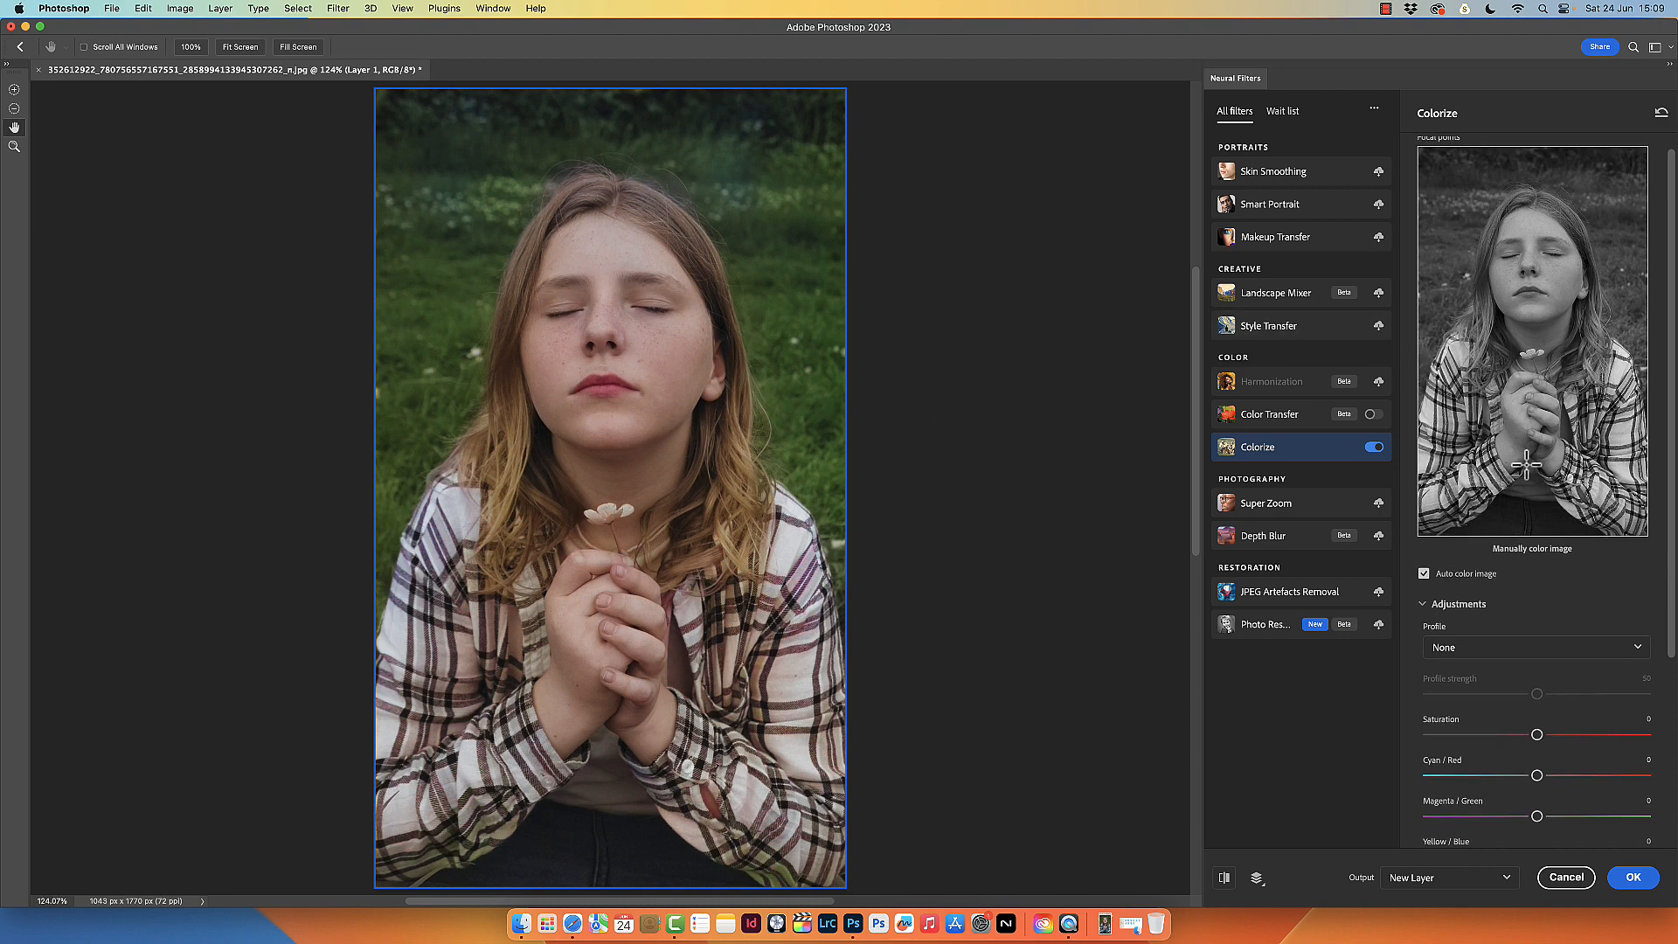
scroll(1528, 466, "down", 1)
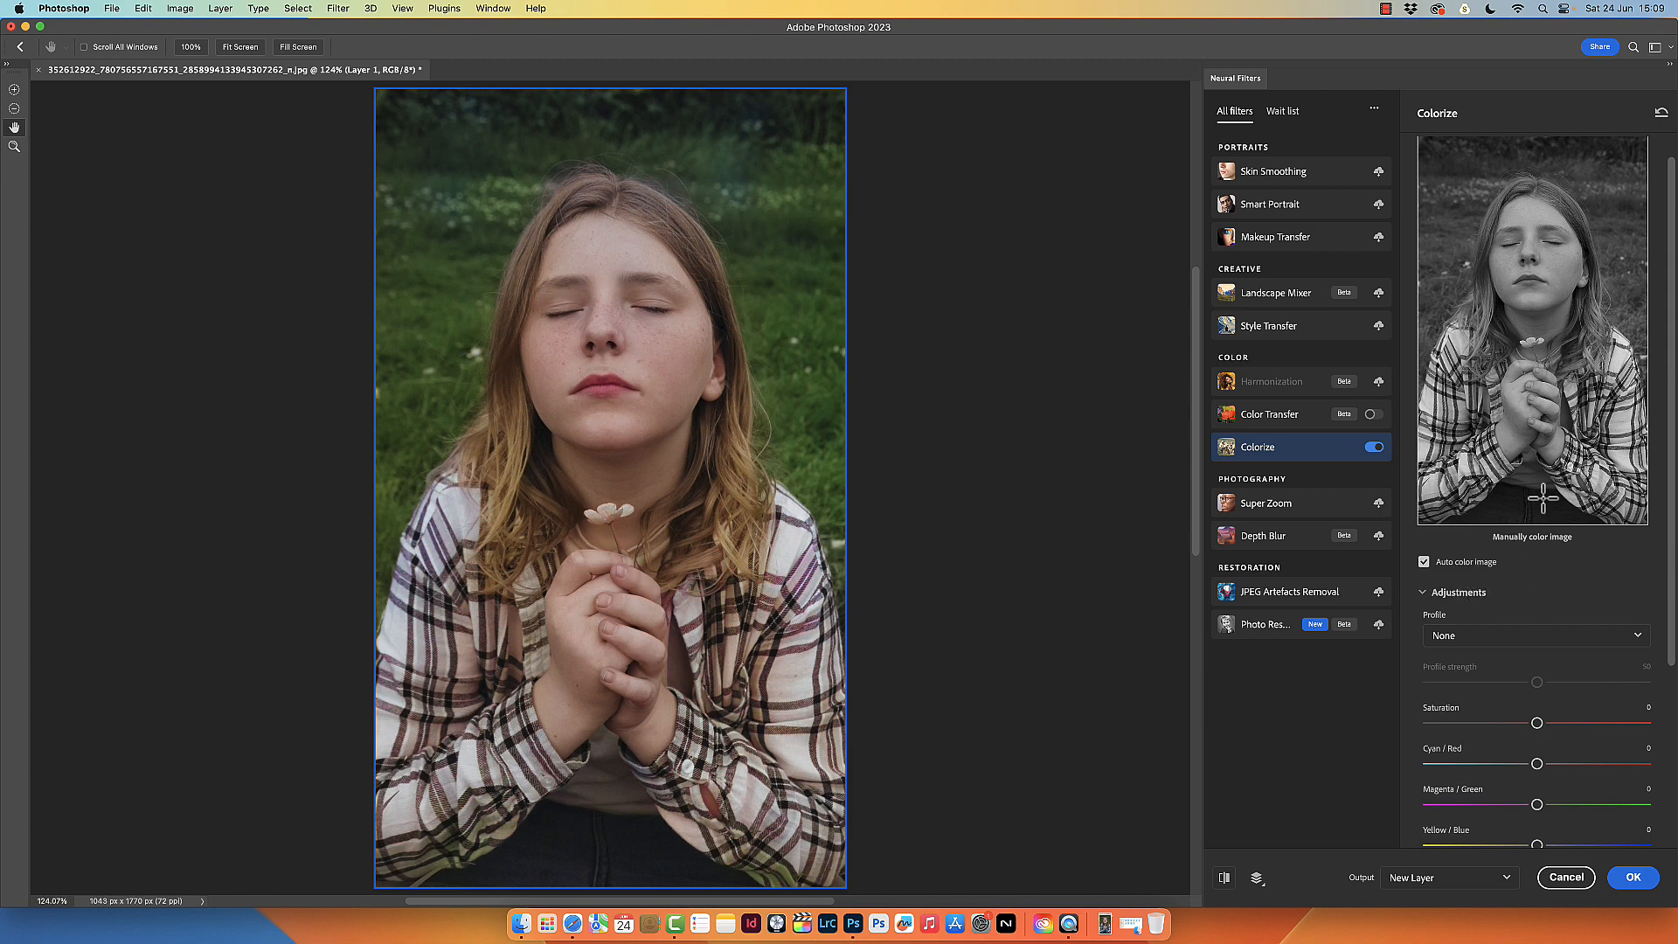
scroll(1538, 498, "down", 5)
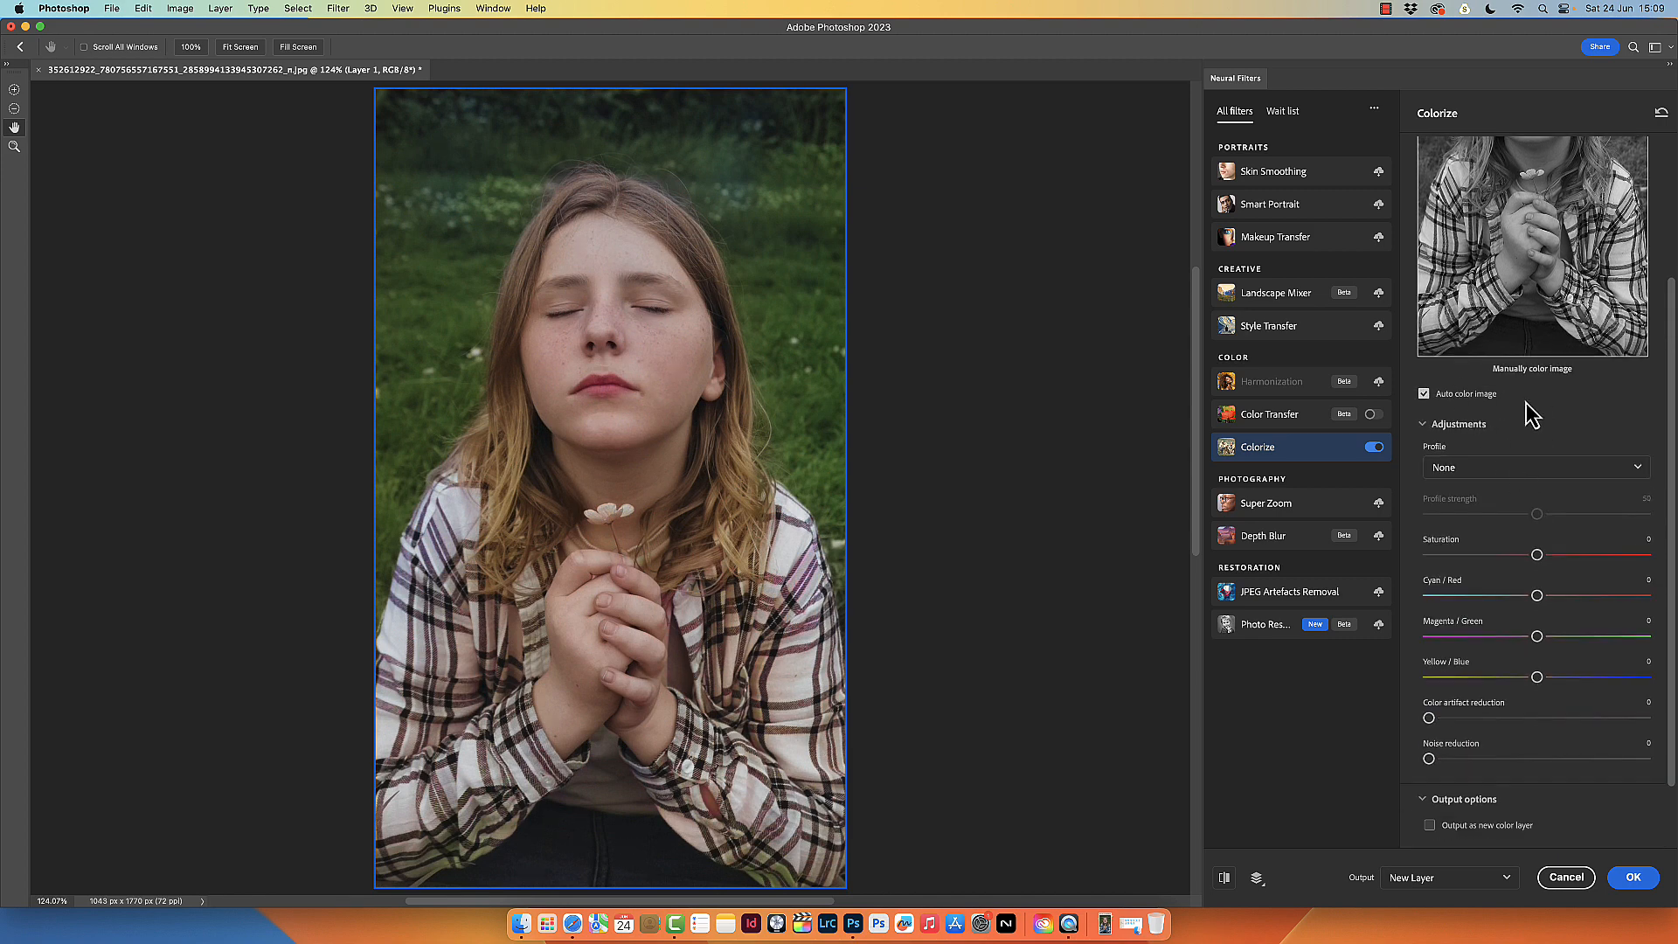
scroll(1547, 437, "down", 3)
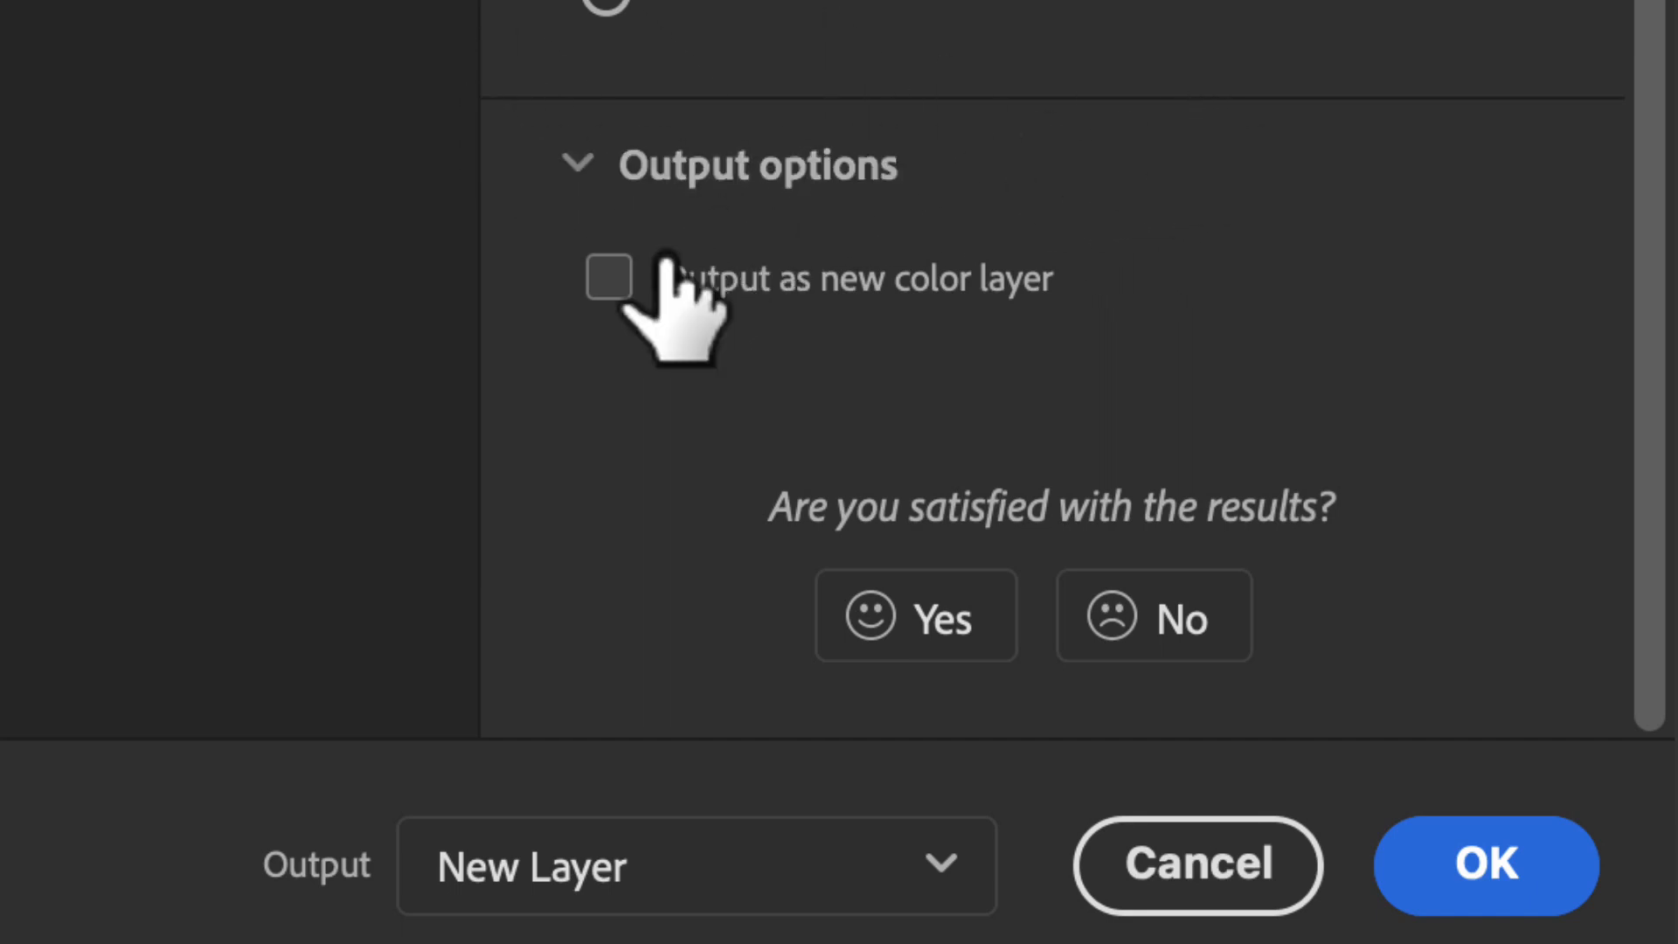
left_click(612, 278)
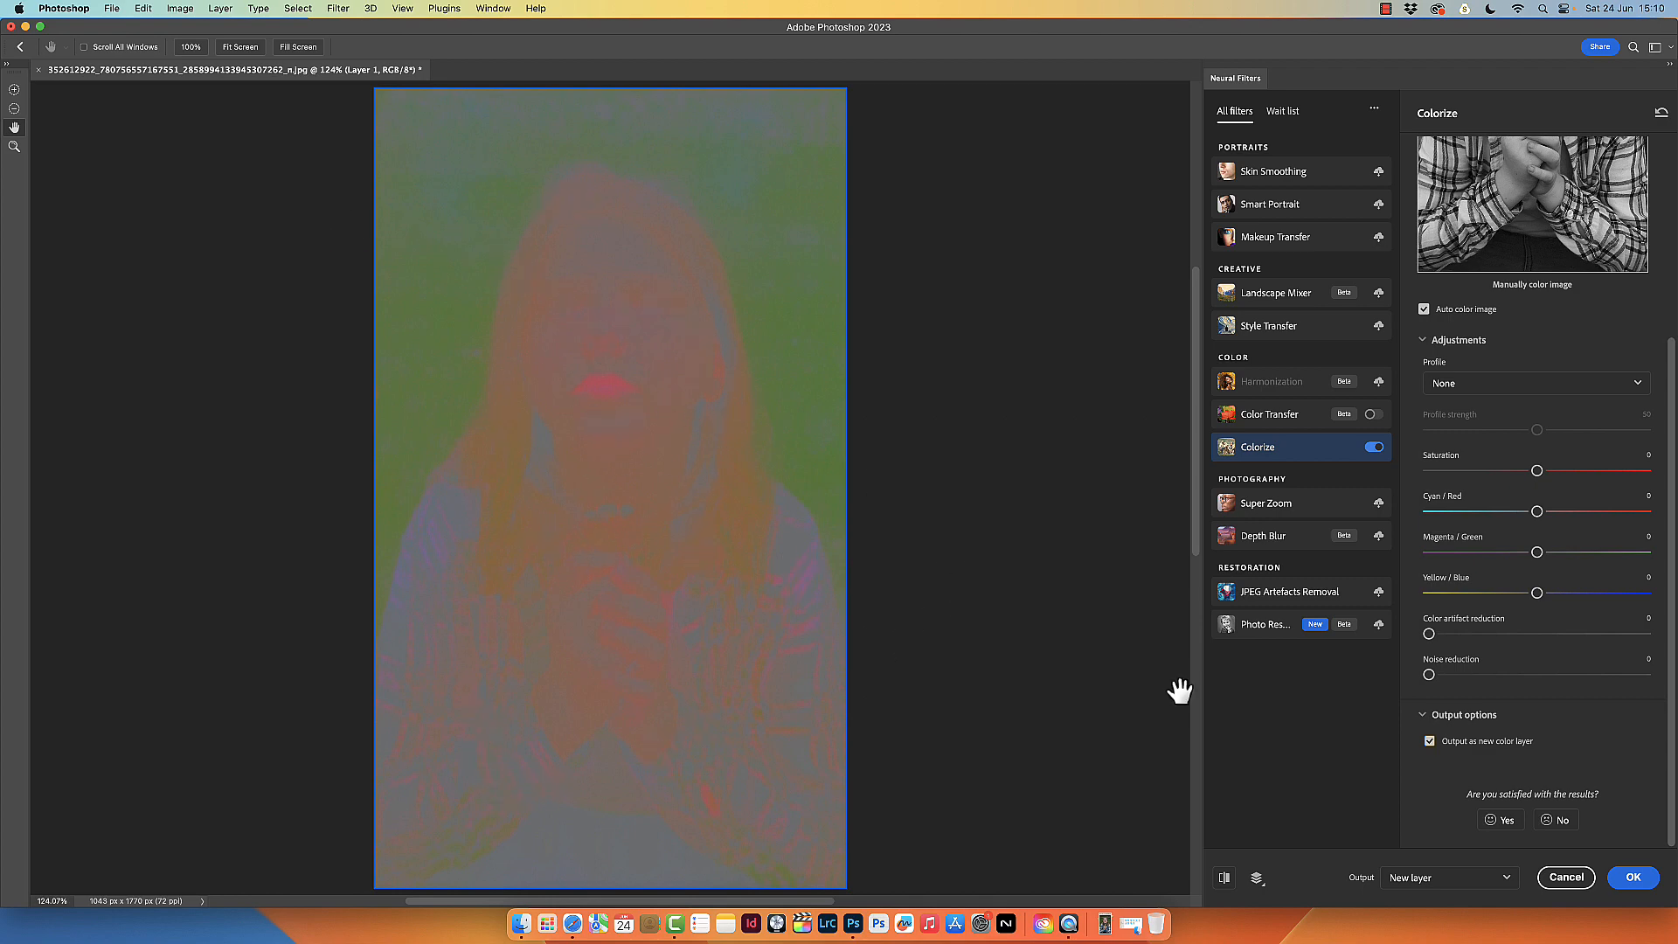
left_click(1631, 879)
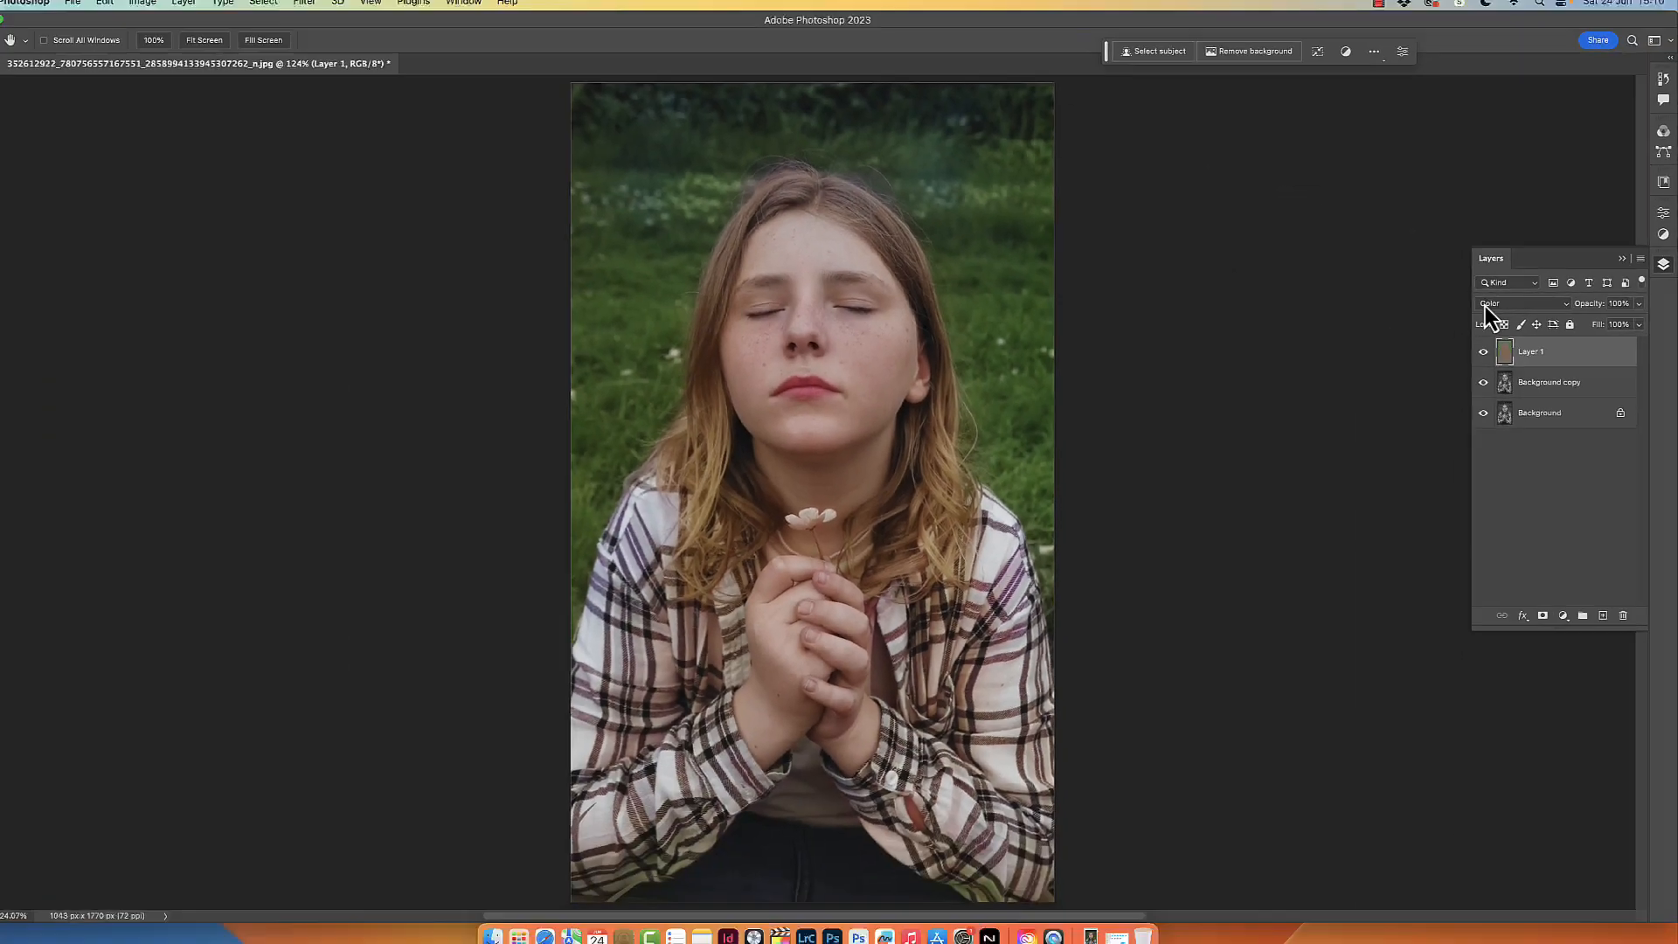
Hide both black-and-white layers to inspect the color layer on its own, and show them again.
left_click(1489, 381)
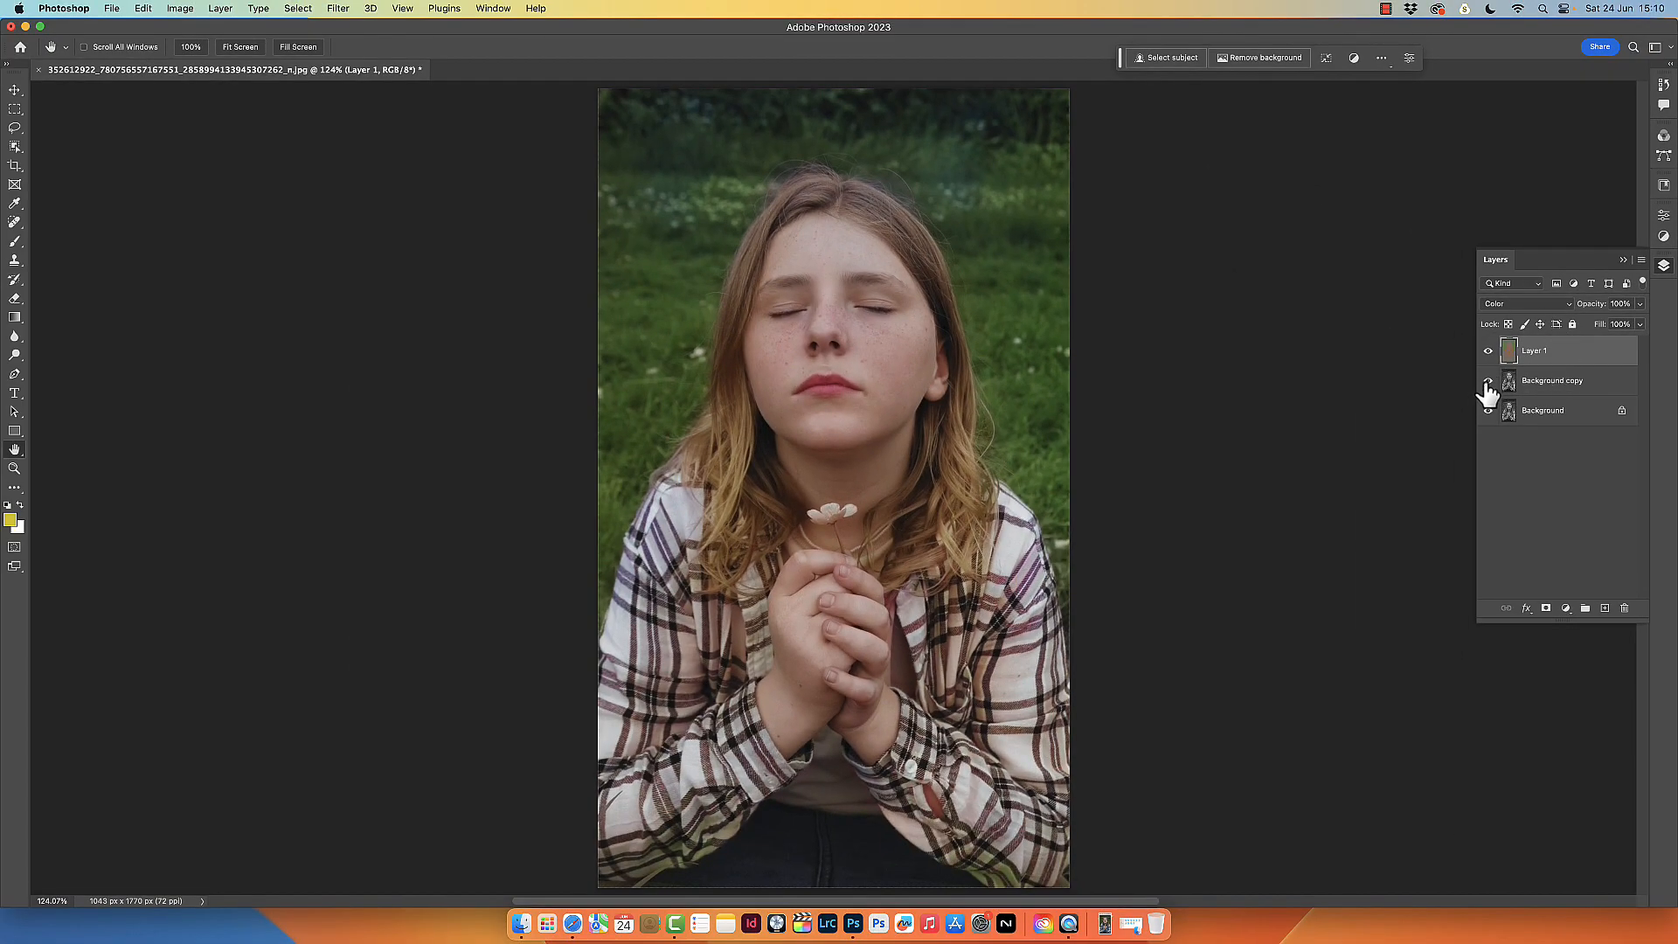
left_click(1488, 411)
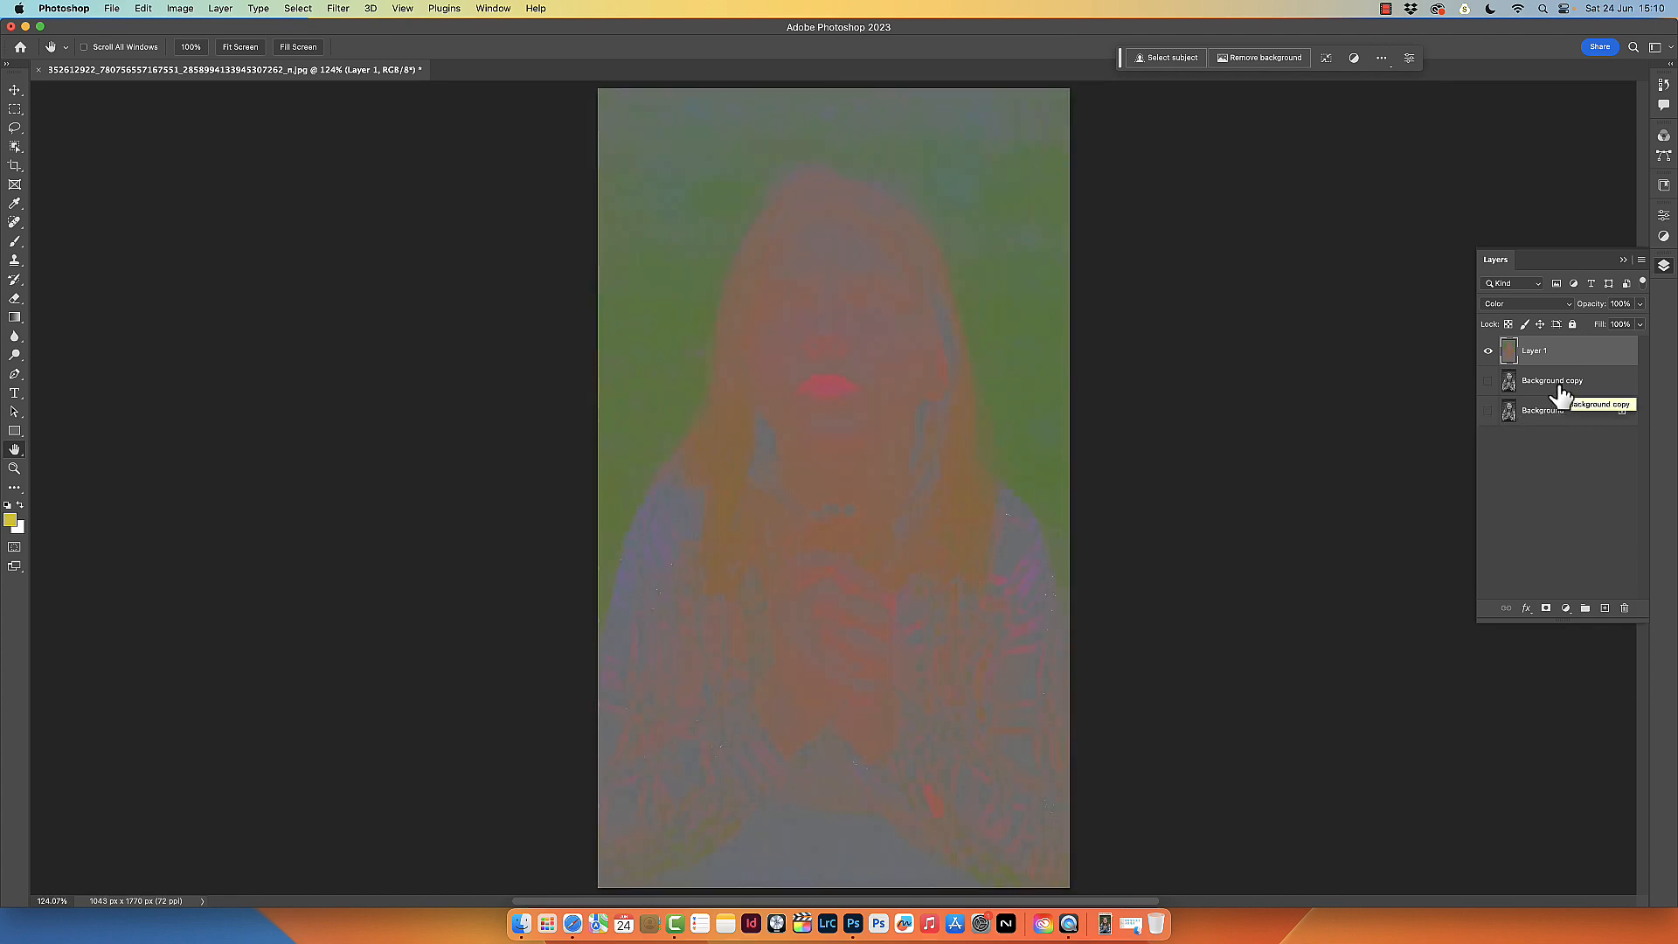
left_click(1489, 380)
left_click(1489, 411)
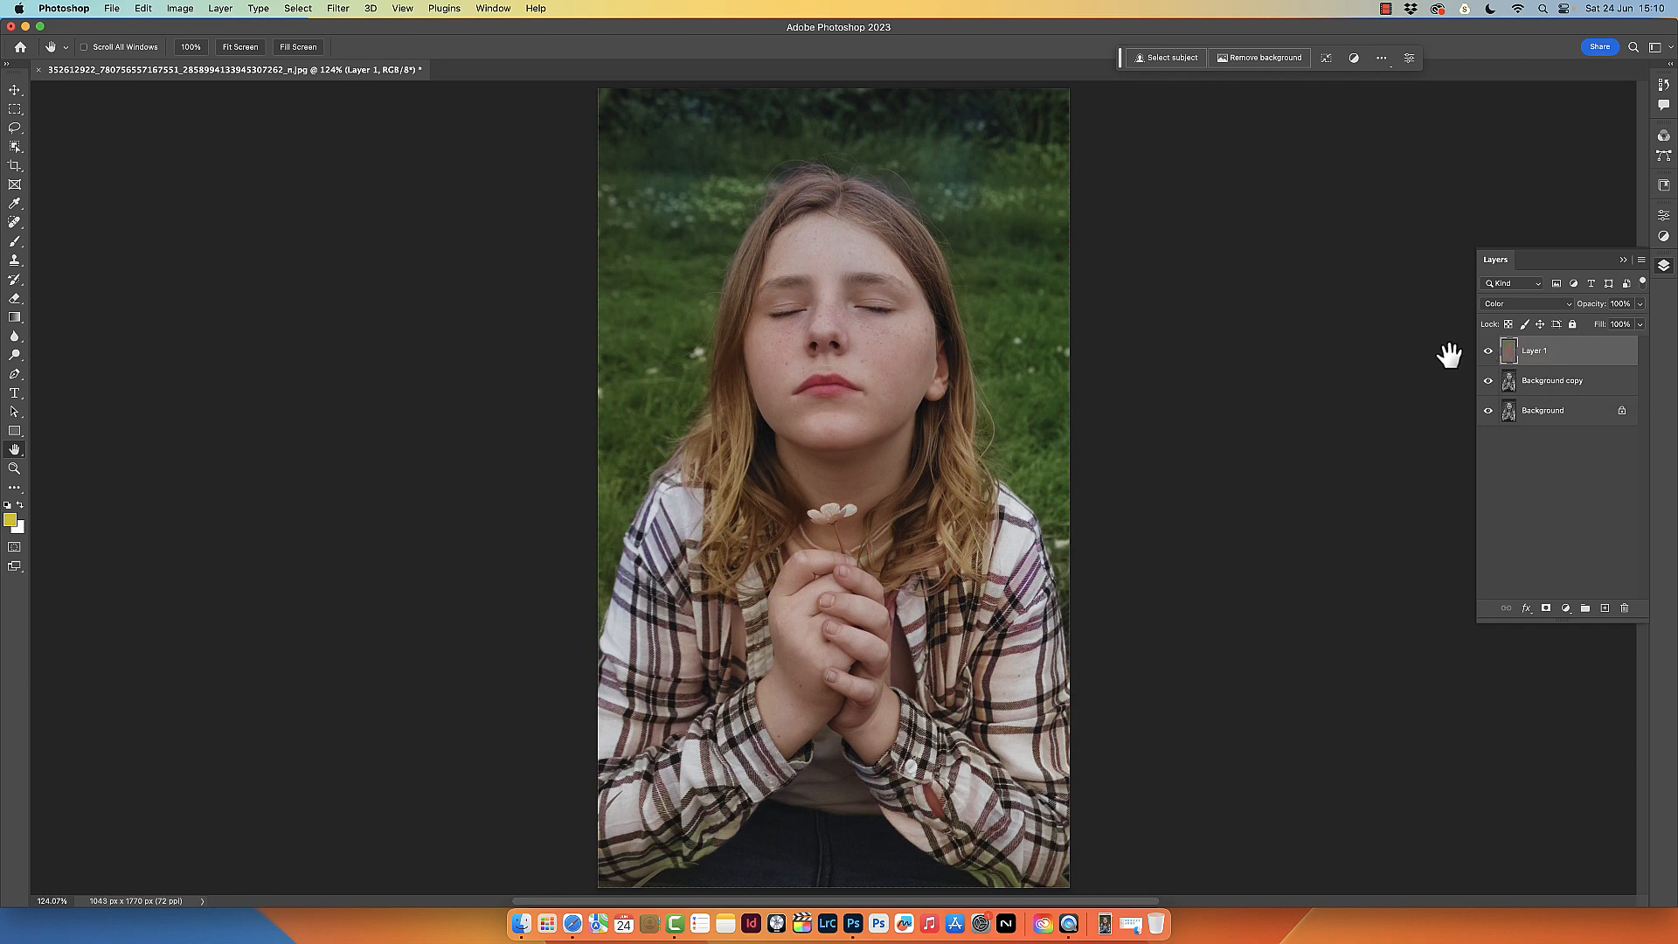
Duplicate the color layer Layer 1 and hide the original beneath the copy.
left_click(1486, 379)
right_click(1574, 357)
left_click(1488, 292)
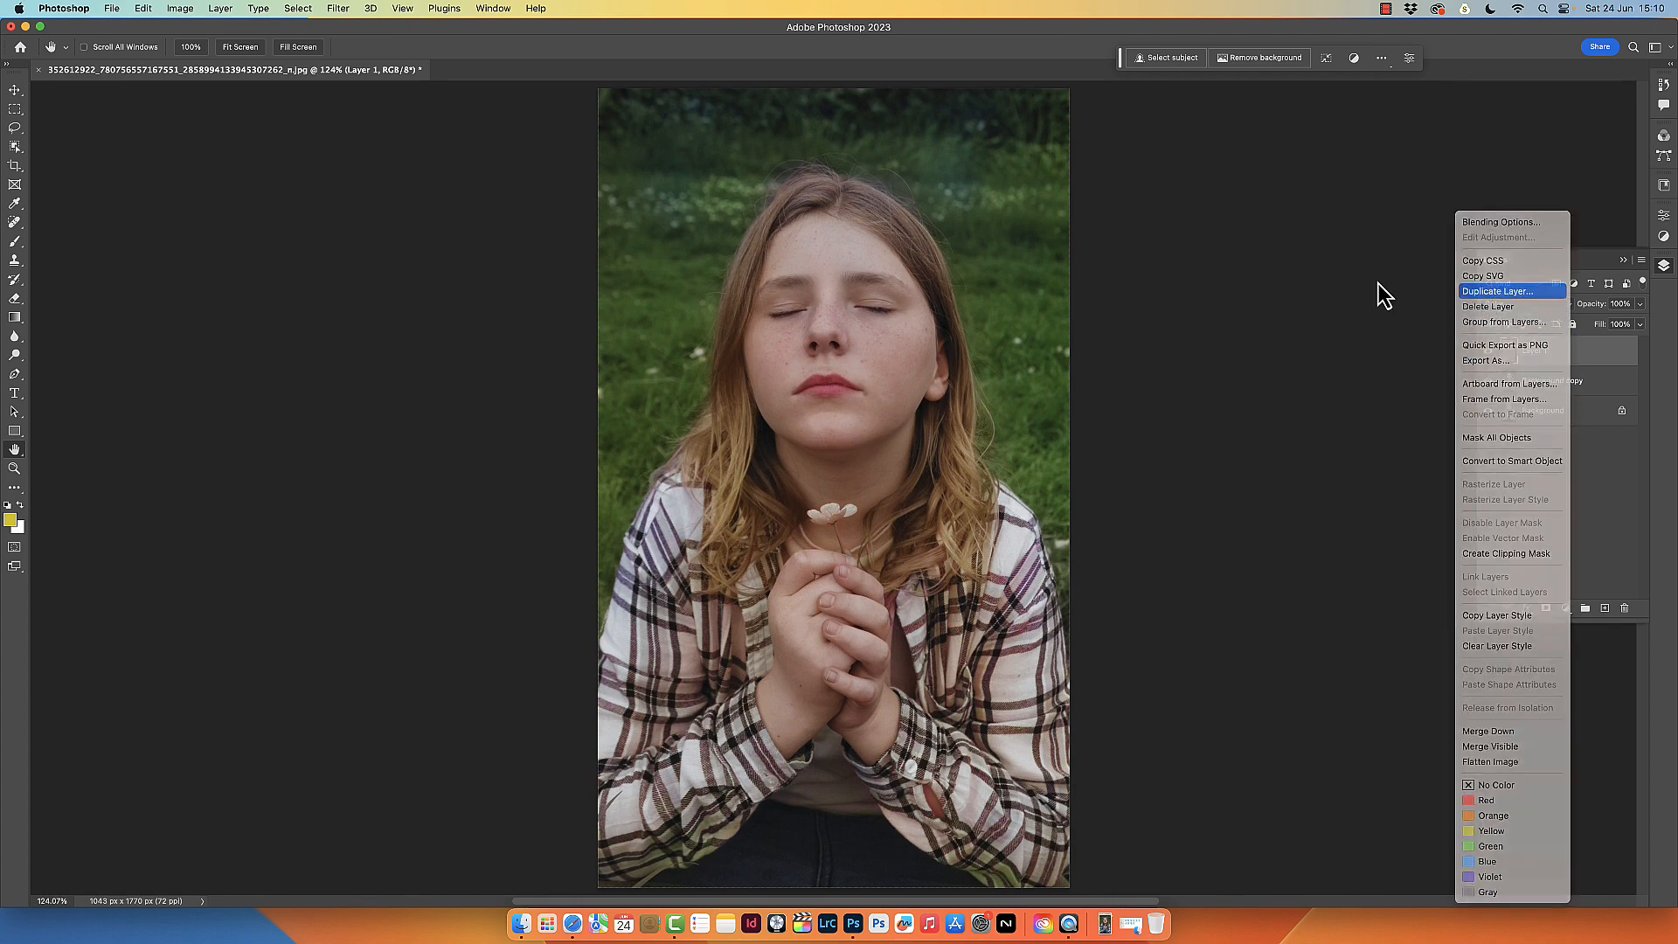
left_click(973, 414)
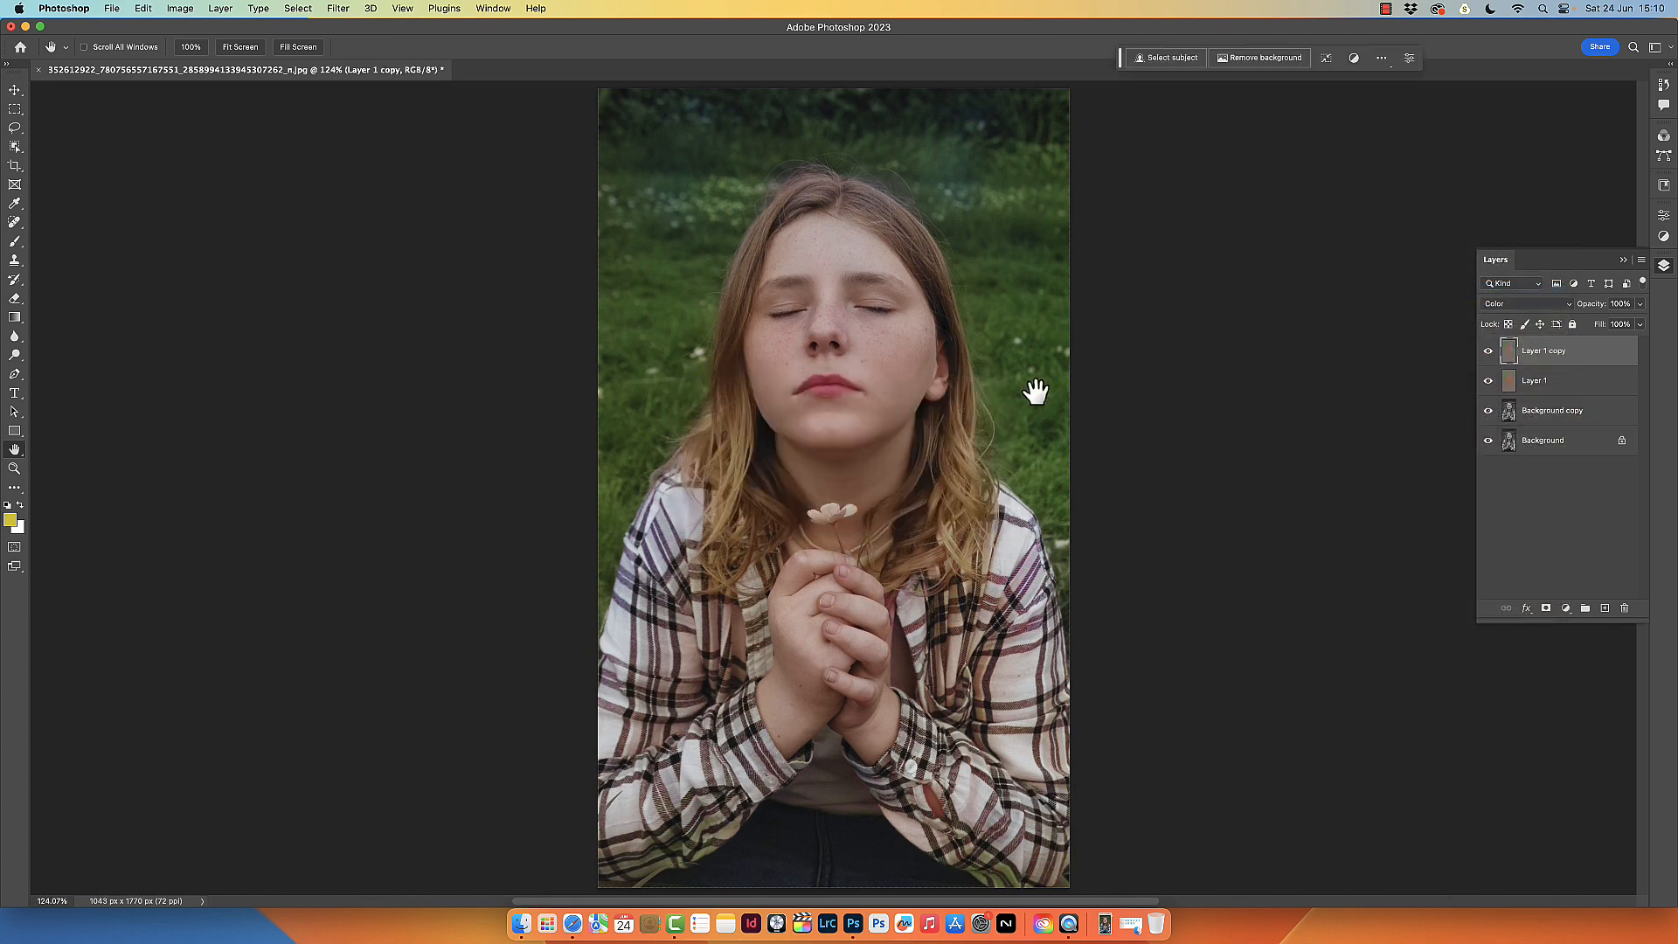
left_click(1487, 381)
Paint the flower's petals with the yellow foreground color on the duplicated color layer using the Brush tool.
left_click(14, 469)
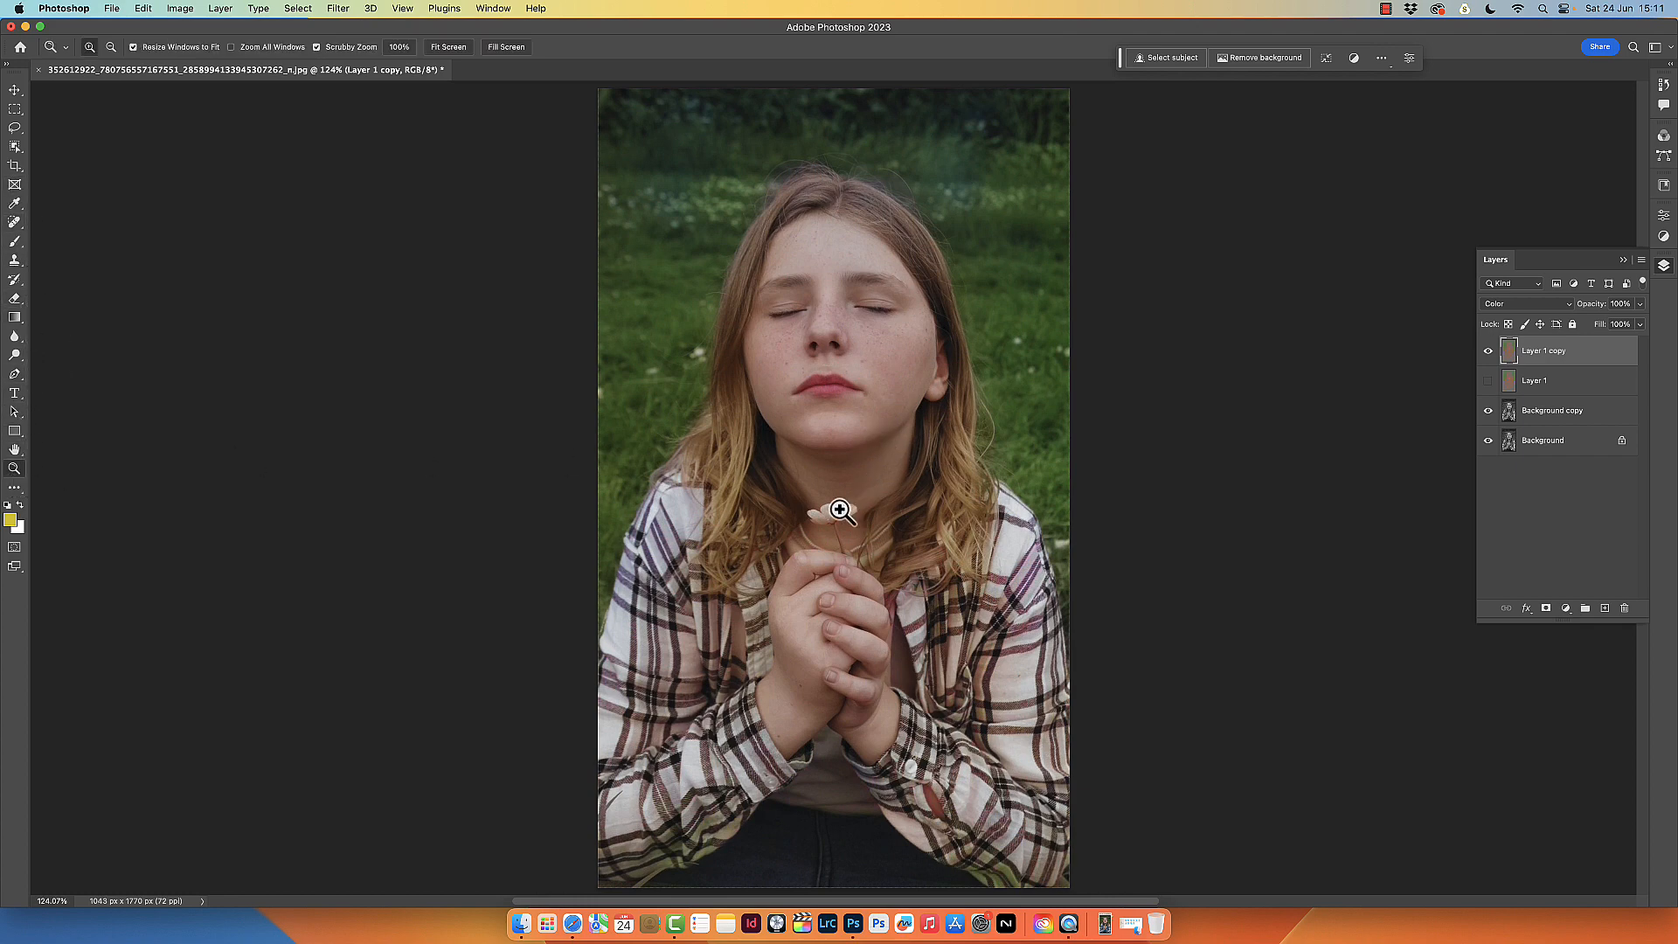
left_click_drag(835, 505, 914, 528)
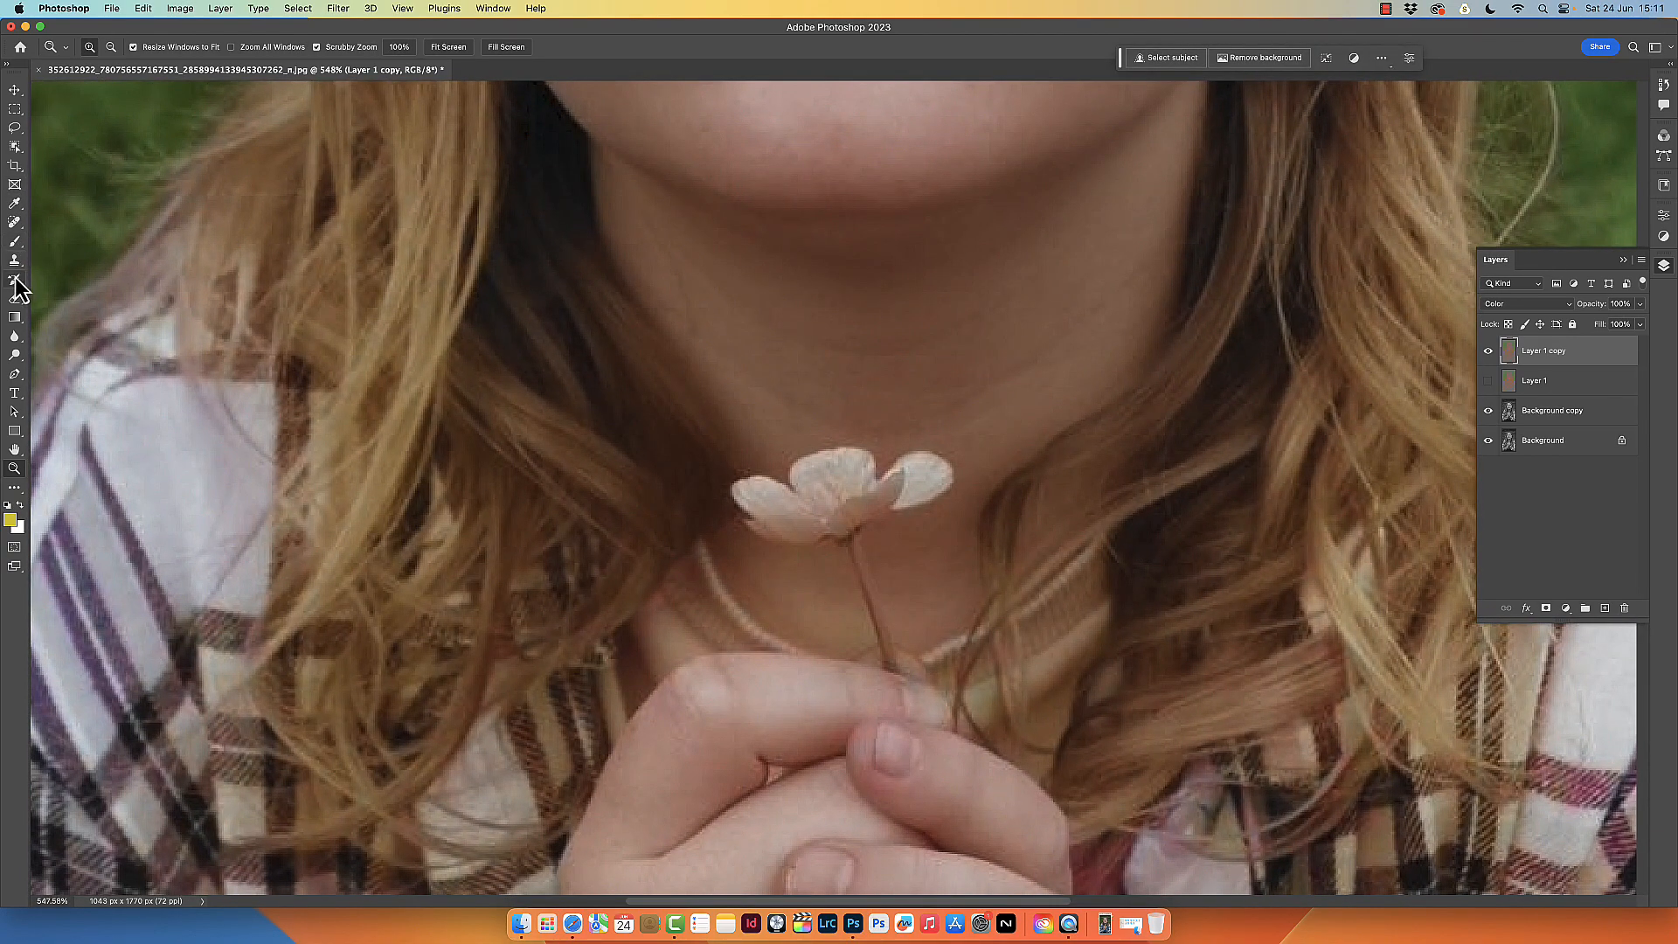
left_click(14, 242)
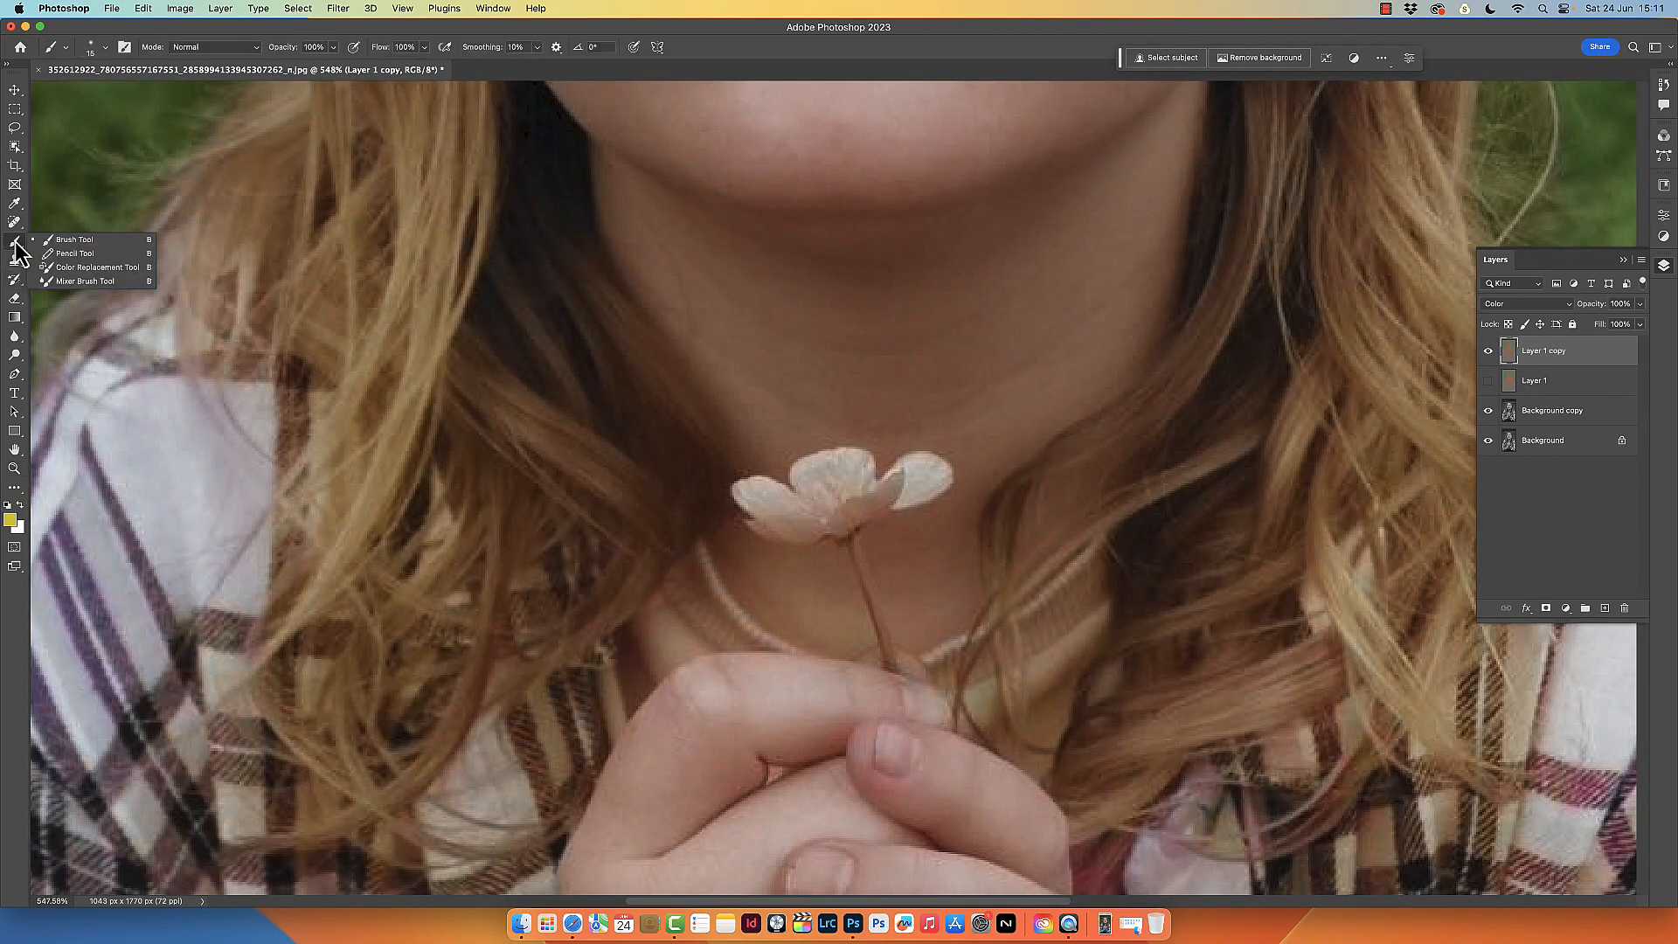
left_click(78, 241)
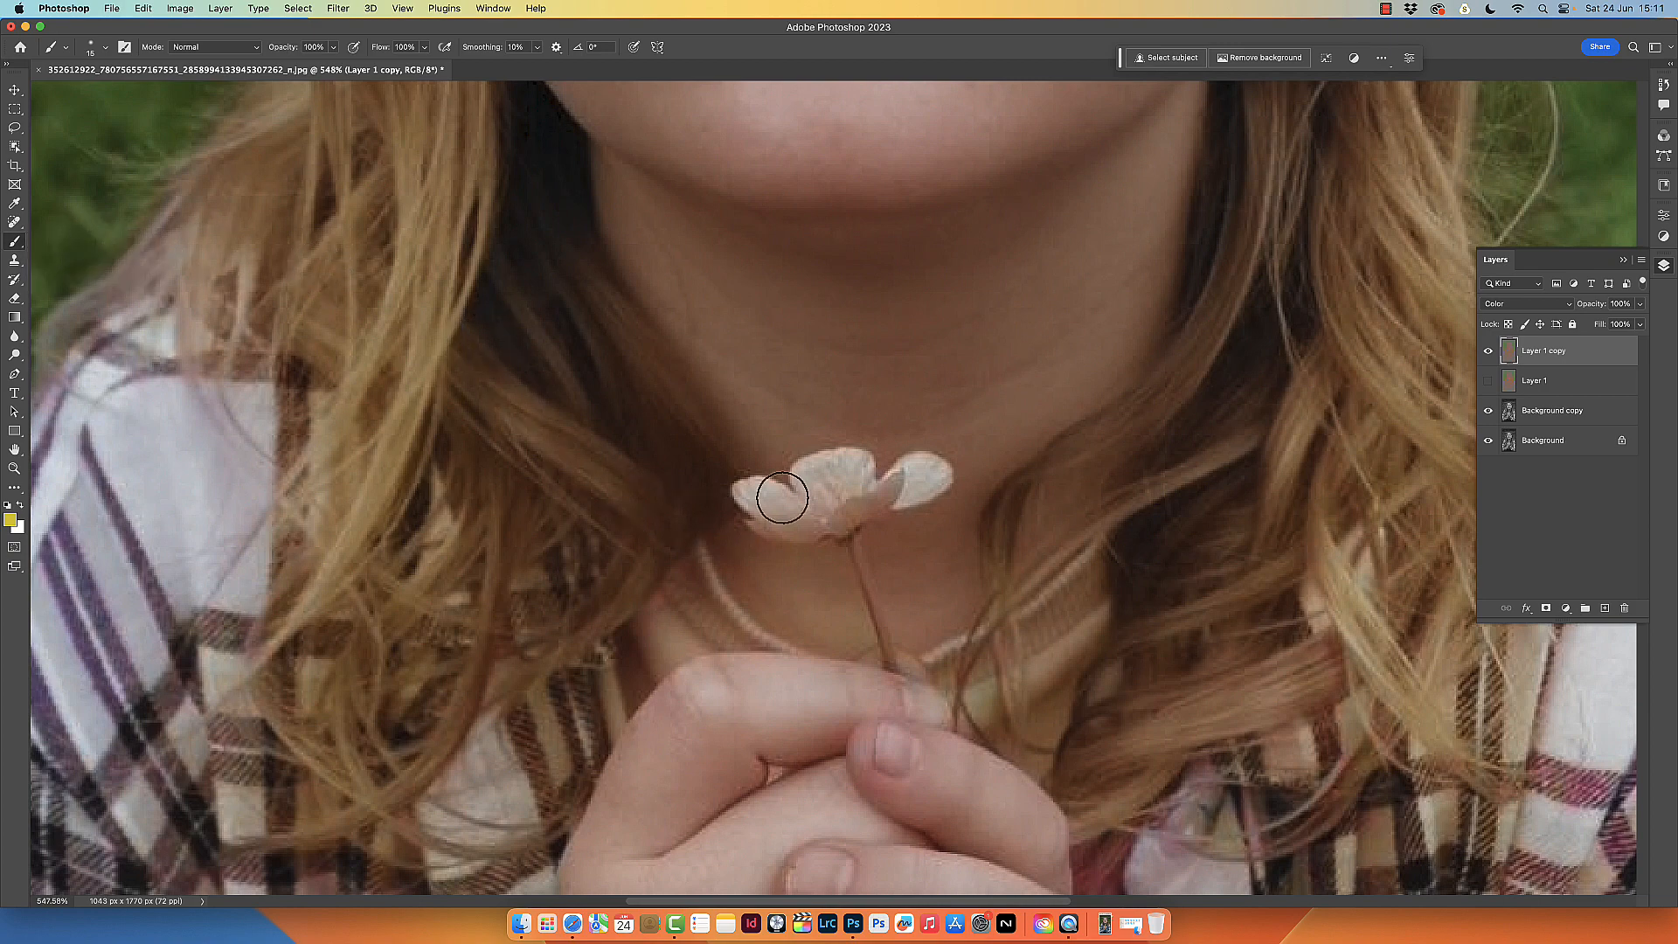
mouse_move(741, 492)
left_mouse_down()
mouse_move(814, 514)
mouse_move(749, 501)
mouse_move(801, 519)
mouse_move(759, 528)
mouse_move(834, 526)
mouse_move(803, 472)
mouse_move(867, 468)
mouse_move(845, 496)
mouse_move(816, 480)
mouse_move(823, 516)
mouse_move(919, 466)
mouse_move(942, 474)
mouse_move(814, 520)
mouse_move(825, 485)
mouse_move(802, 475)
mouse_move(830, 497)
mouse_move(834, 463)
mouse_move(809, 472)
mouse_move(928, 476)
mouse_move(767, 503)
mouse_move(784, 523)
mouse_move(853, 491)
mouse_move(783, 502)
left_mouse_up()
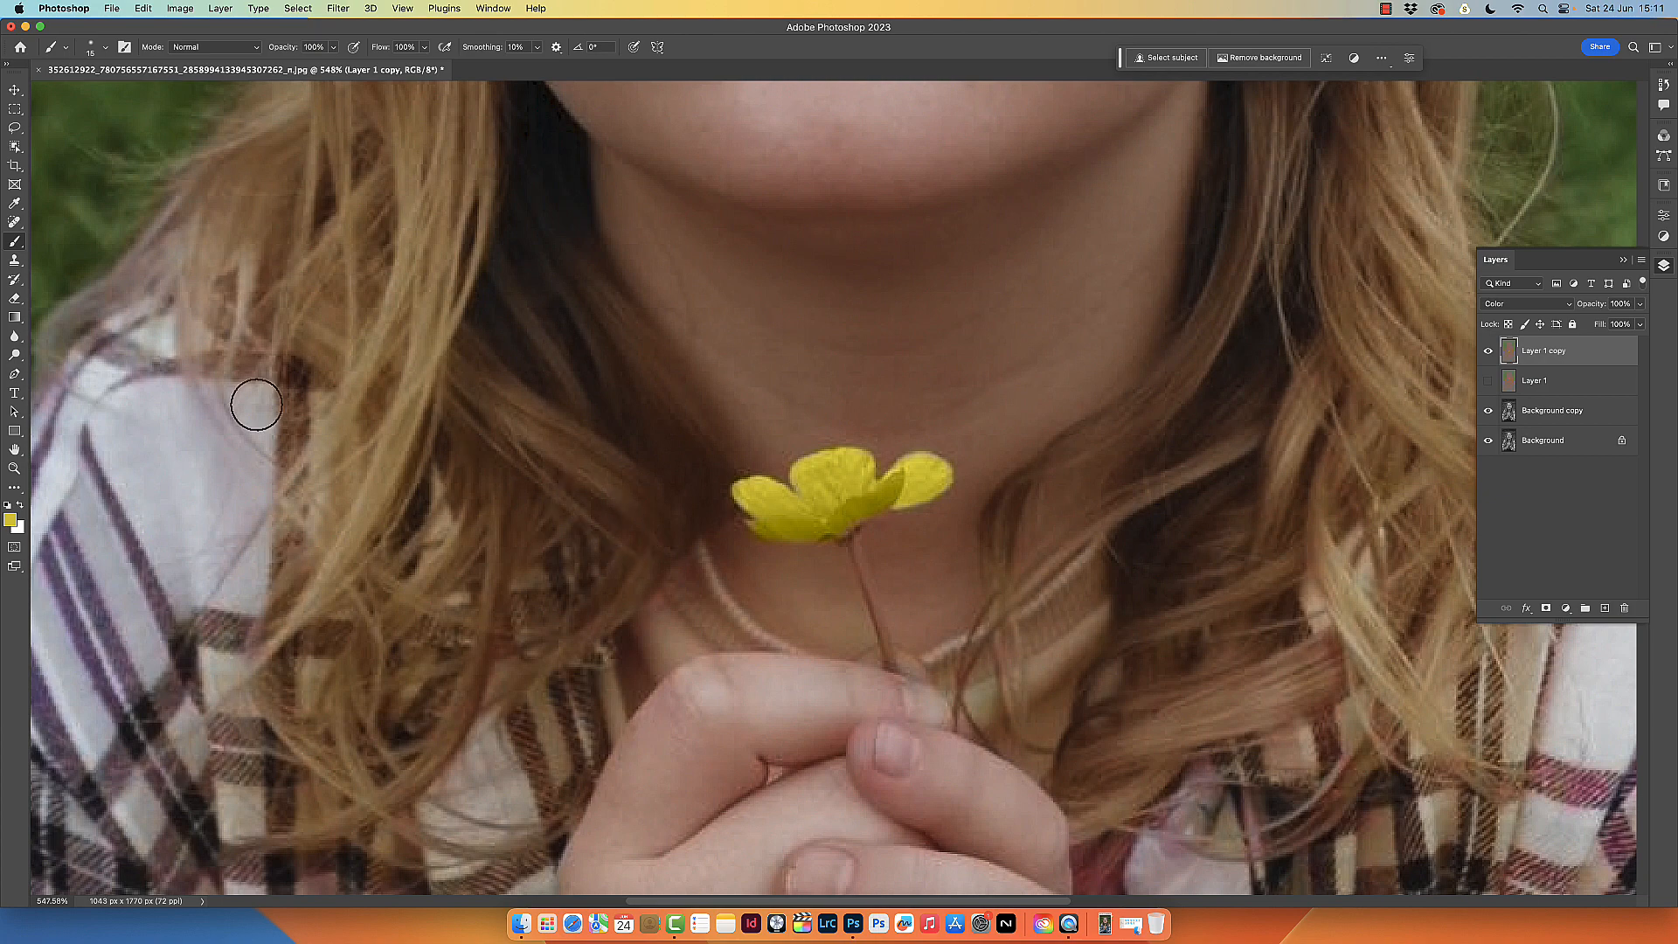
double_click(14, 451)
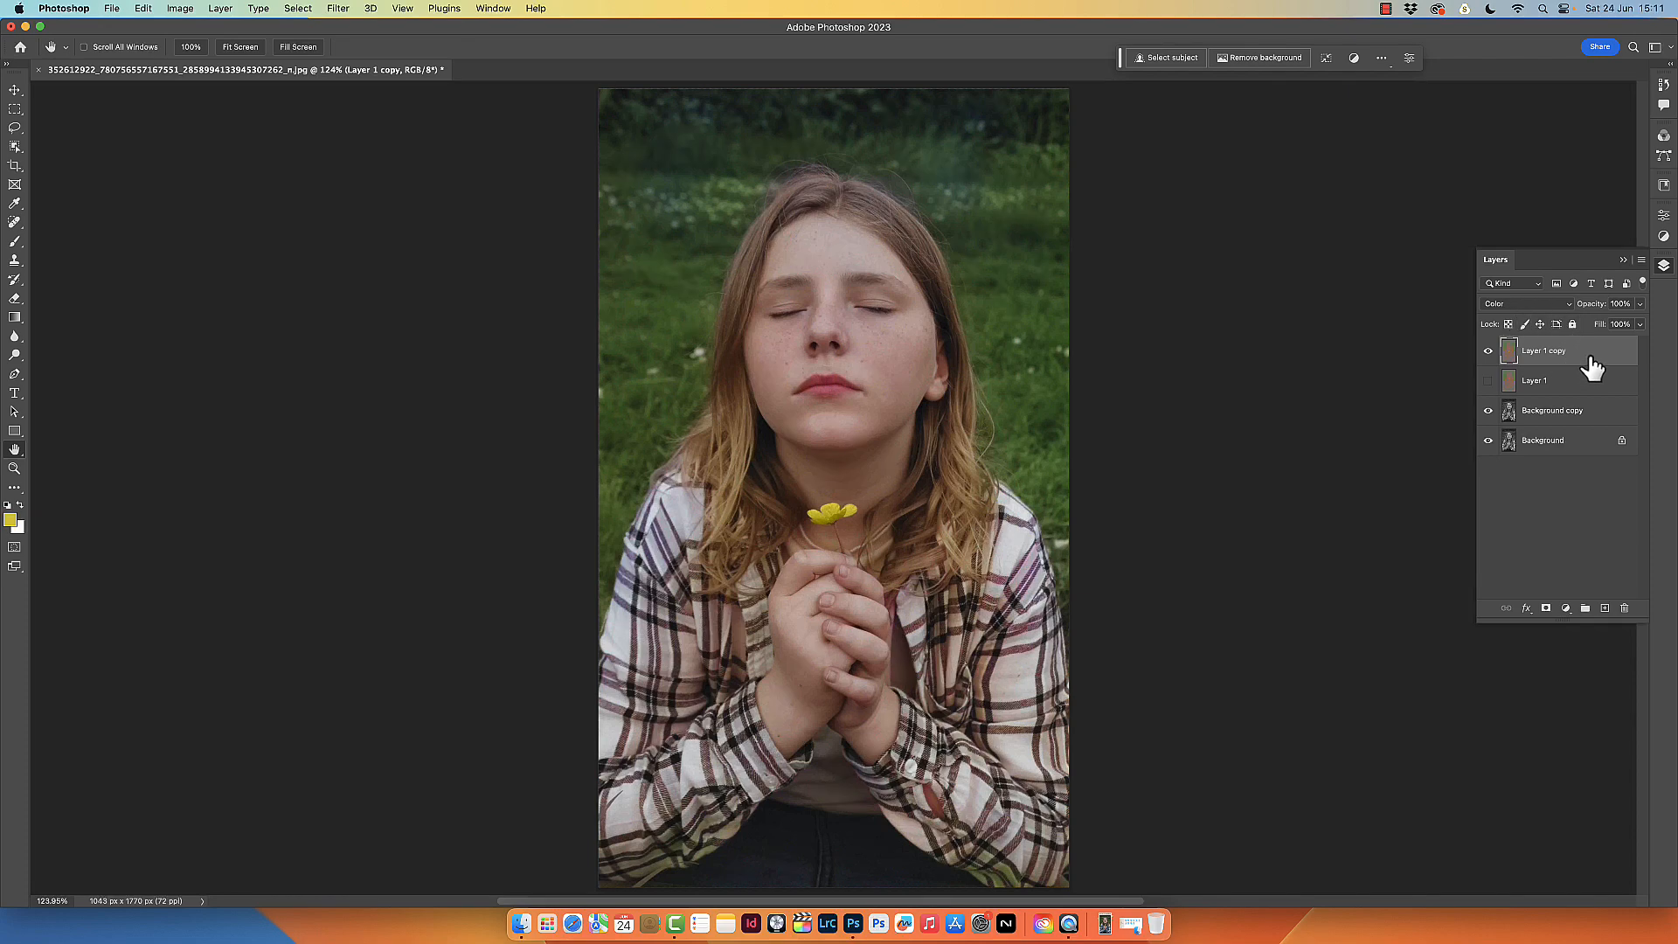
Reduce the opacity of the duplicated color layer to 86%.
left_click(1640, 304)
left_click_drag(1624, 320, 1556, 312)
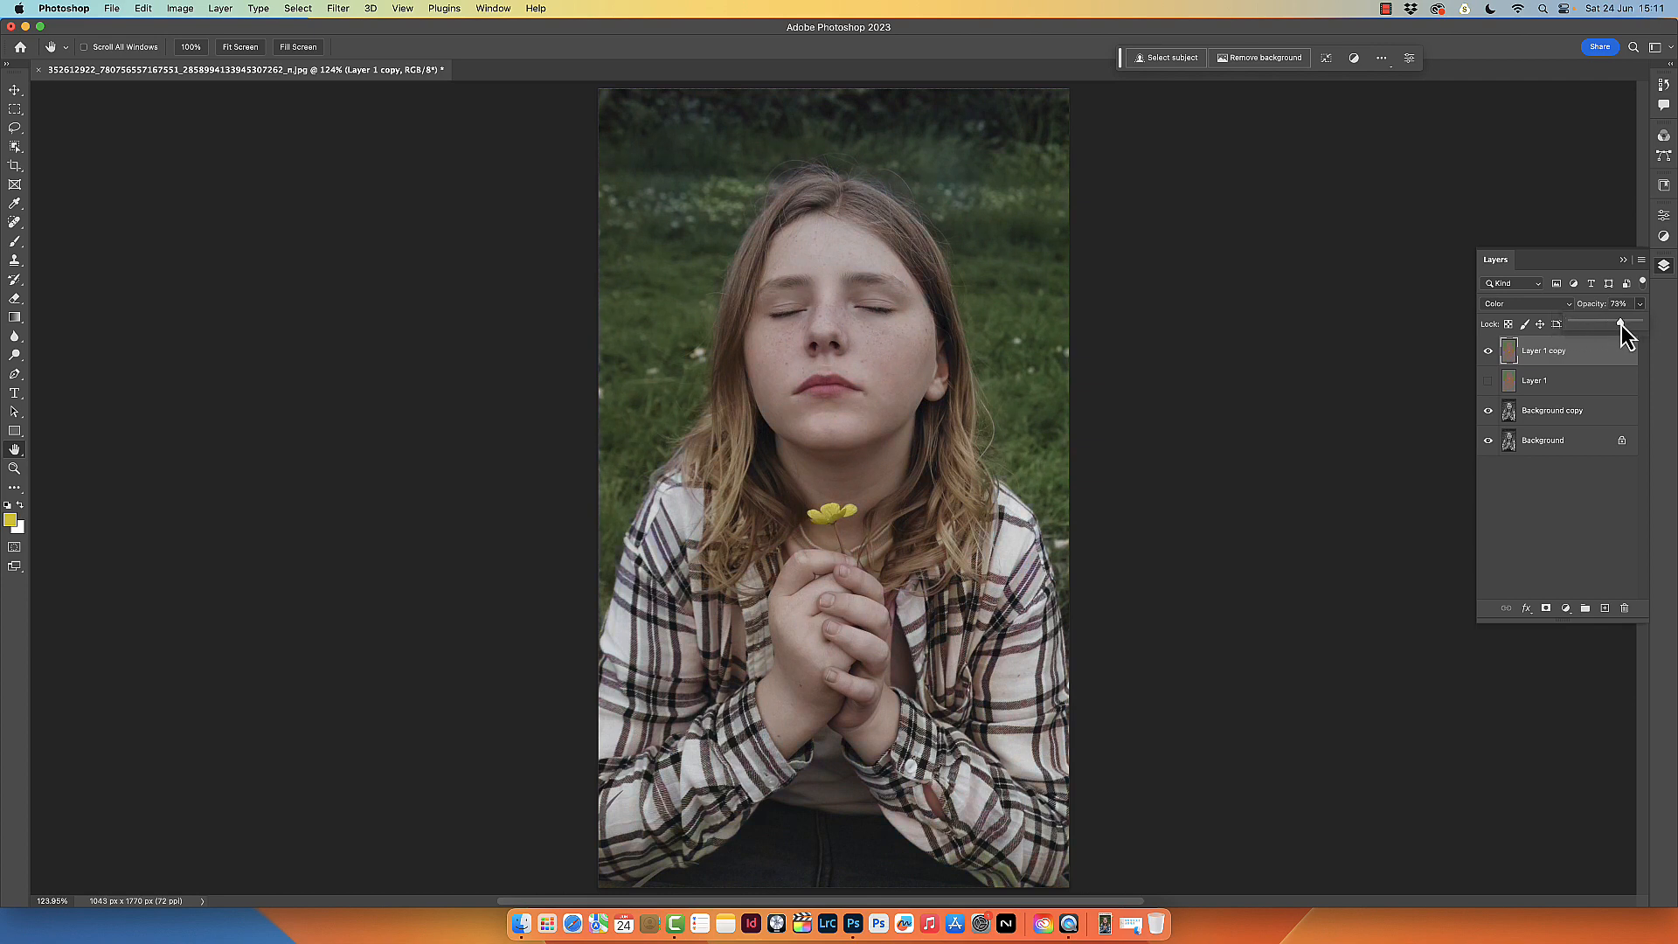
left_click_drag(1619, 323, 1629, 323)
Flatten the image into a single layer, discarding the hidden layers.
right_click(1565, 356)
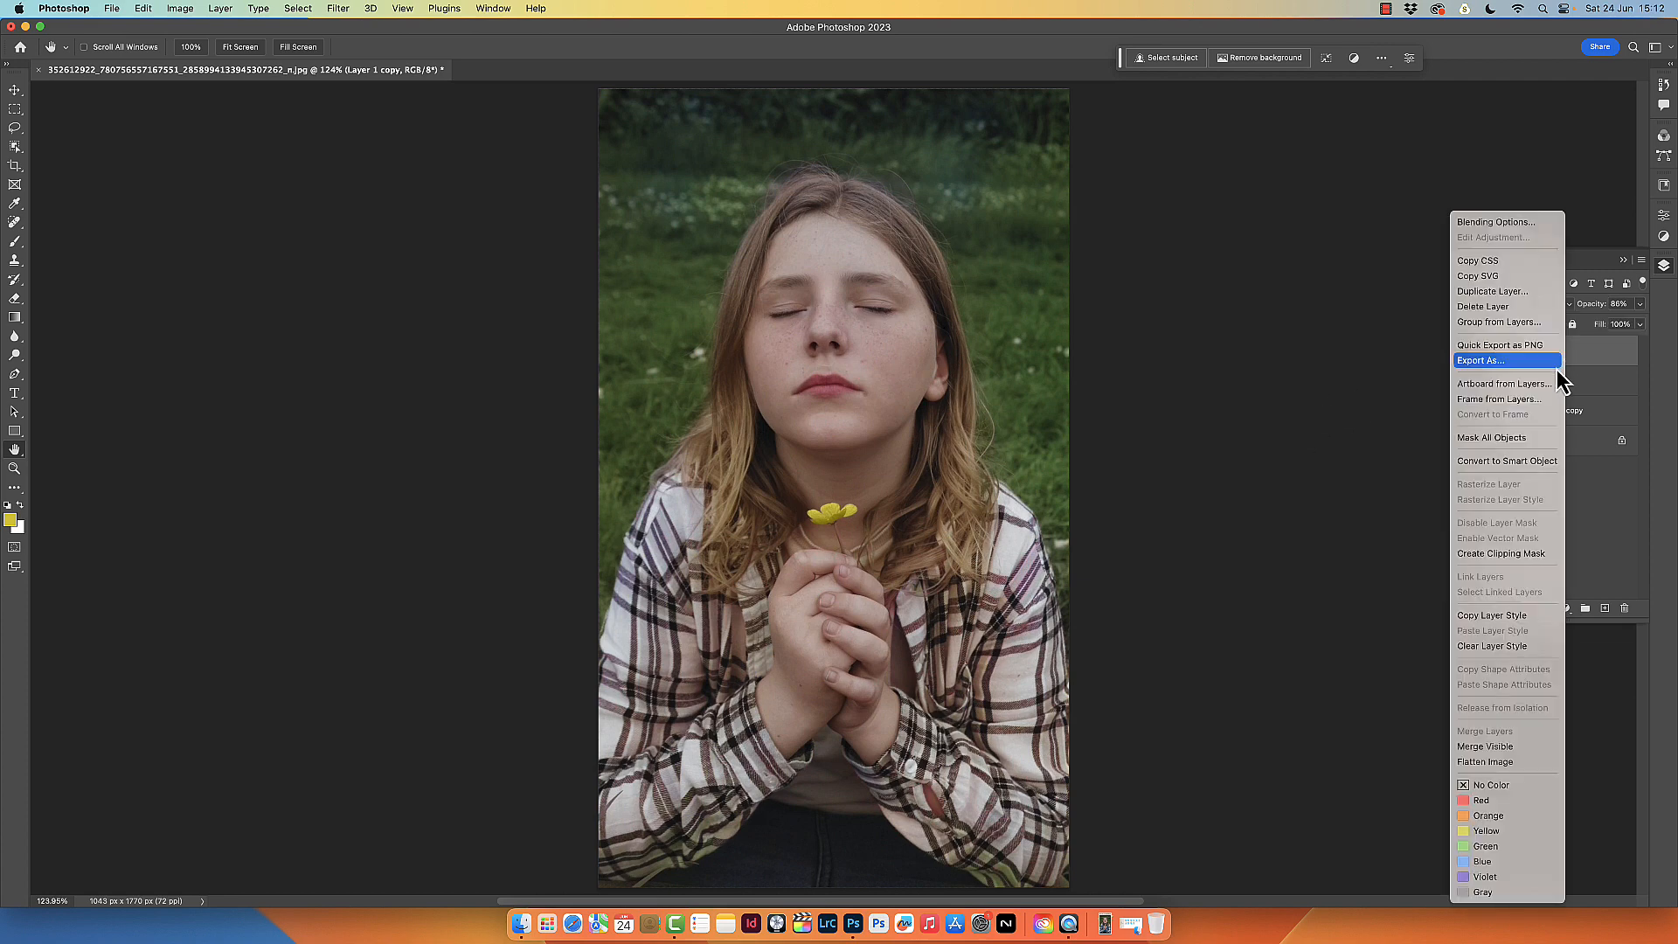
left_click(1486, 762)
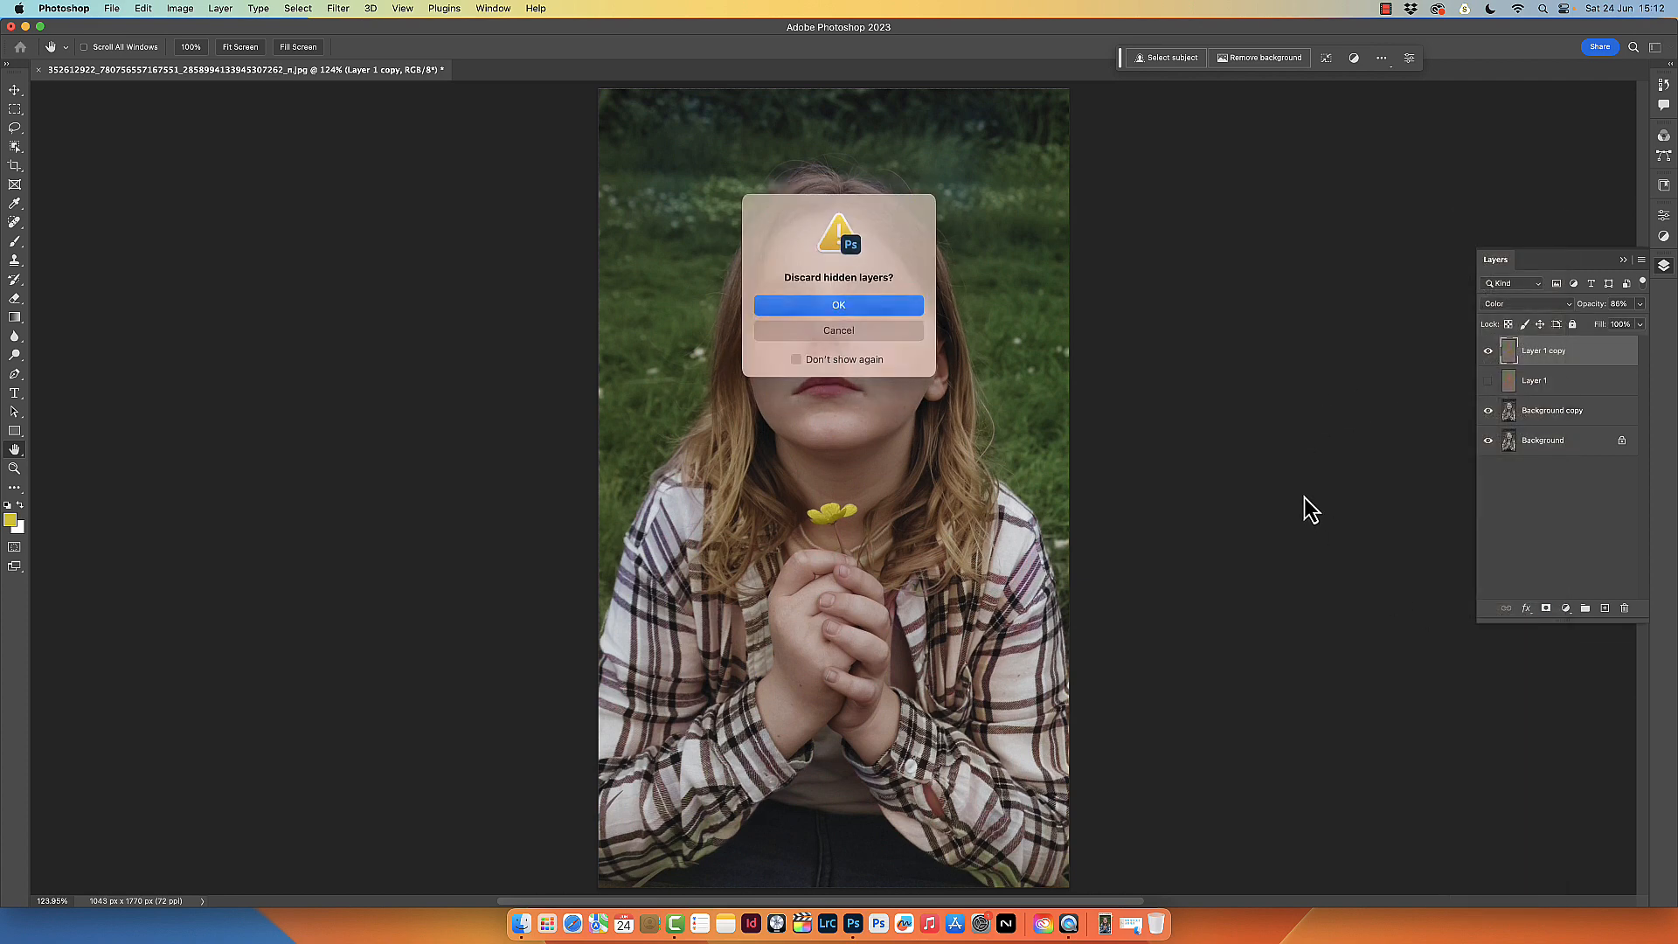
left_click(818, 302)
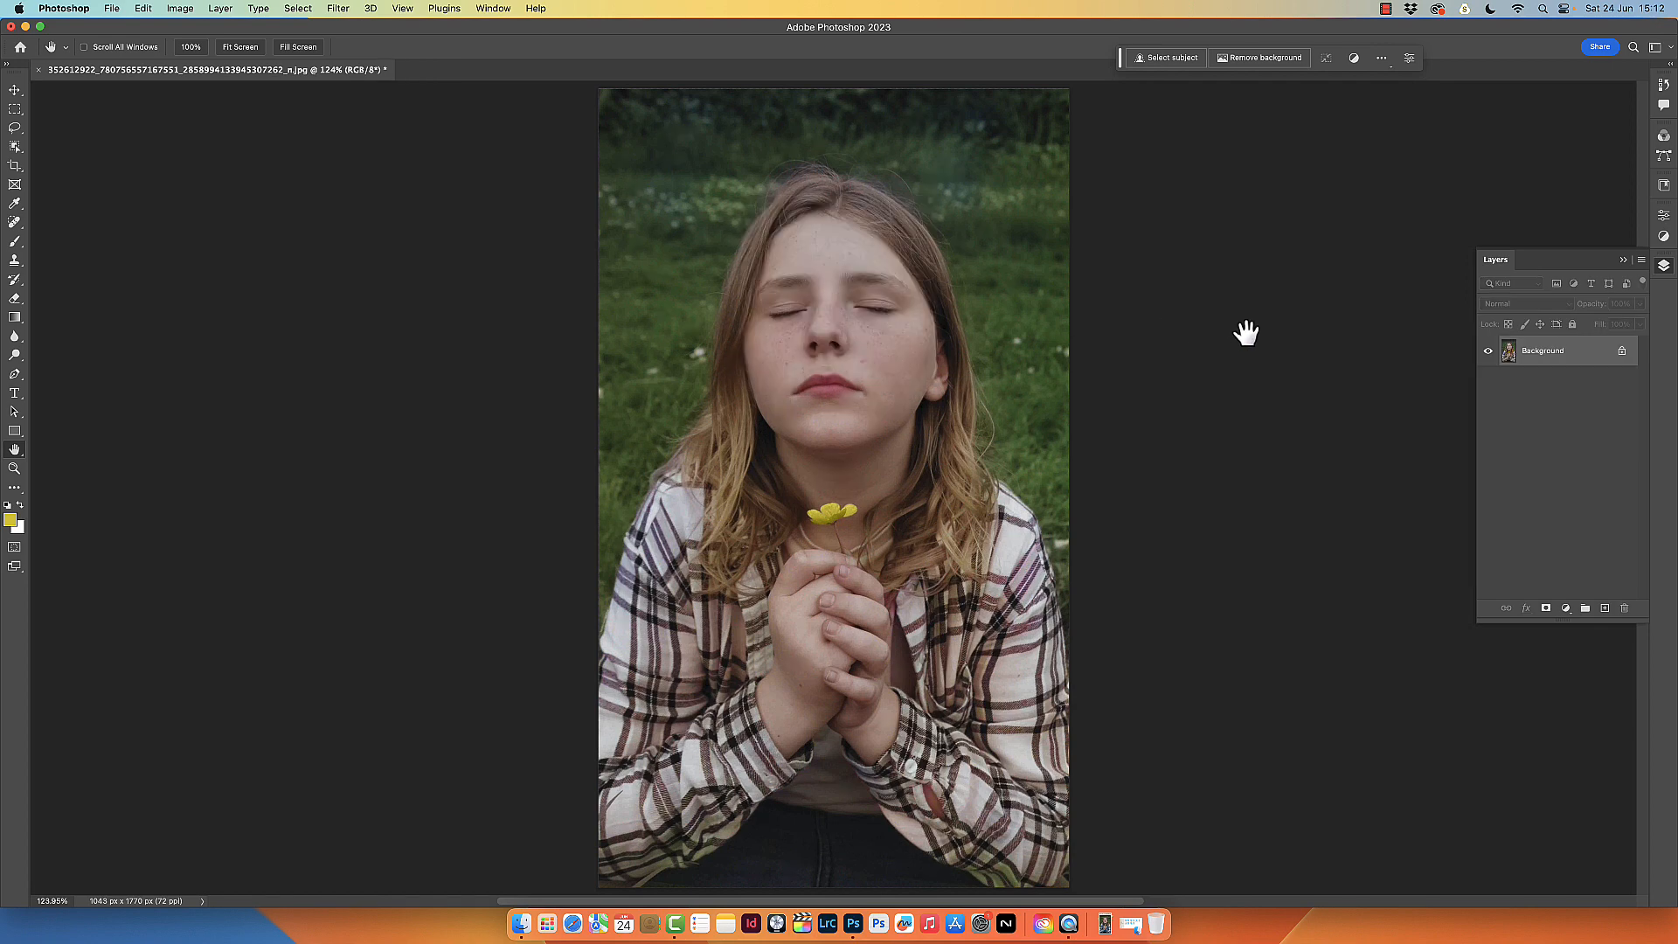